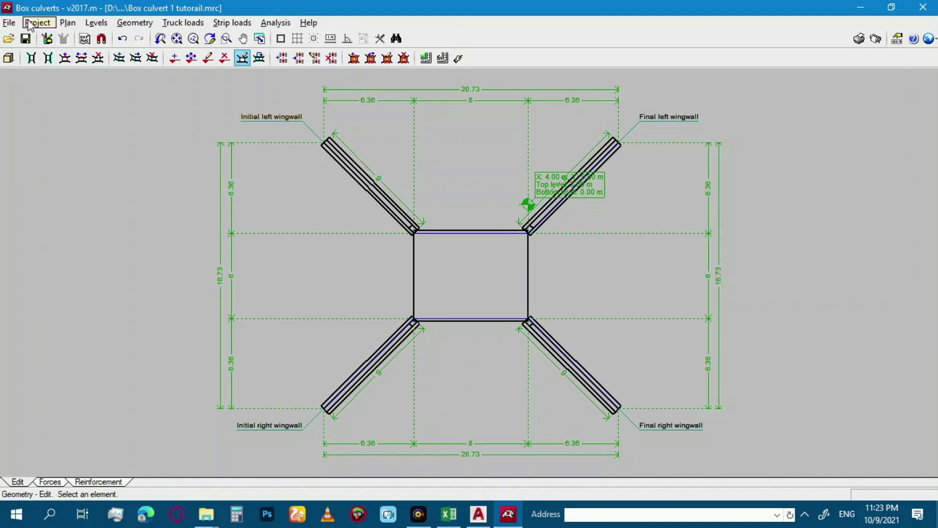
- Open the 3D view and orbit the culvert model to examine its box and wingwalls from all sides, including underneath
{"action": "left_click", "coordinate": [5, 23]}
{"action": "mouse_move", "coordinate": [39, 26]}
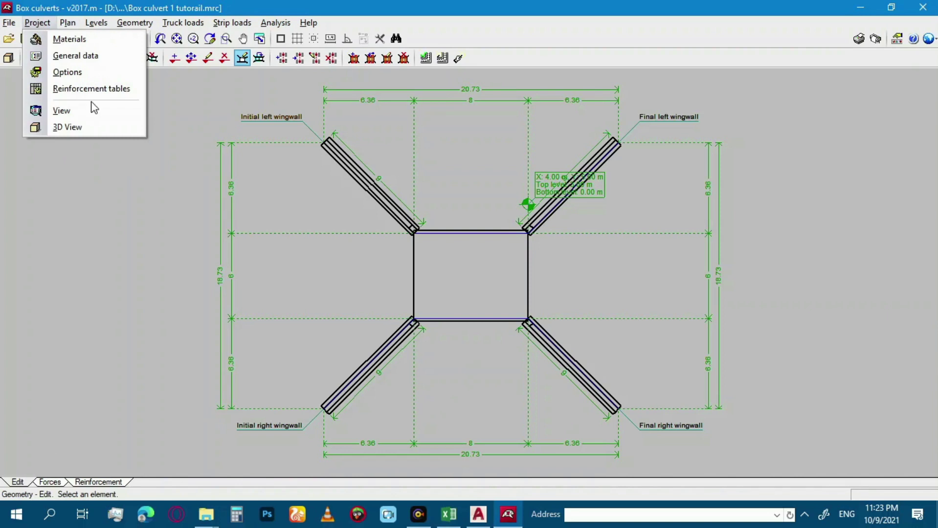
{"action": "left_click", "coordinate": [74, 127]}
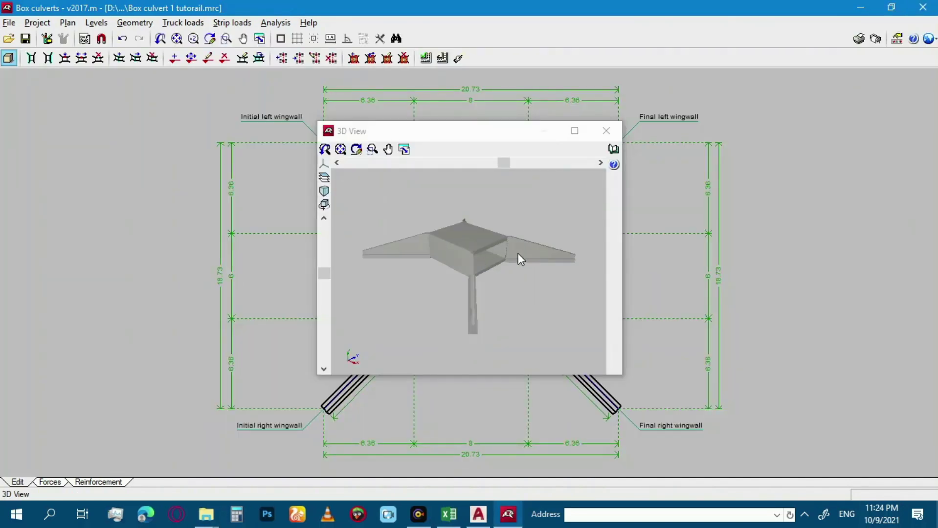
{"action": "left_click_drag", "start_coordinate": [518, 253], "coordinate": [459, 256]}
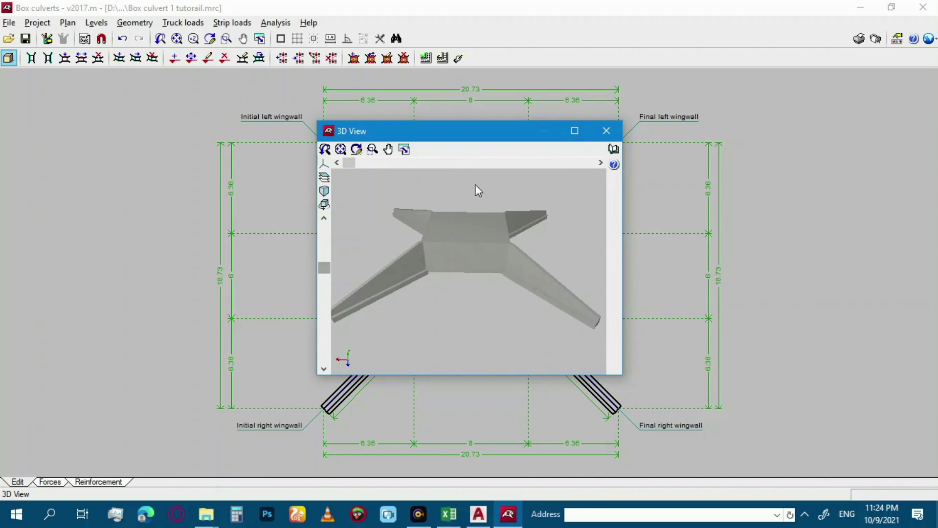
{"action": "left_click_drag", "start_coordinate": [446, 248], "coordinate": [505, 230]}
{"action": "left_click_drag", "start_coordinate": [461, 258], "coordinate": [490, 259]}
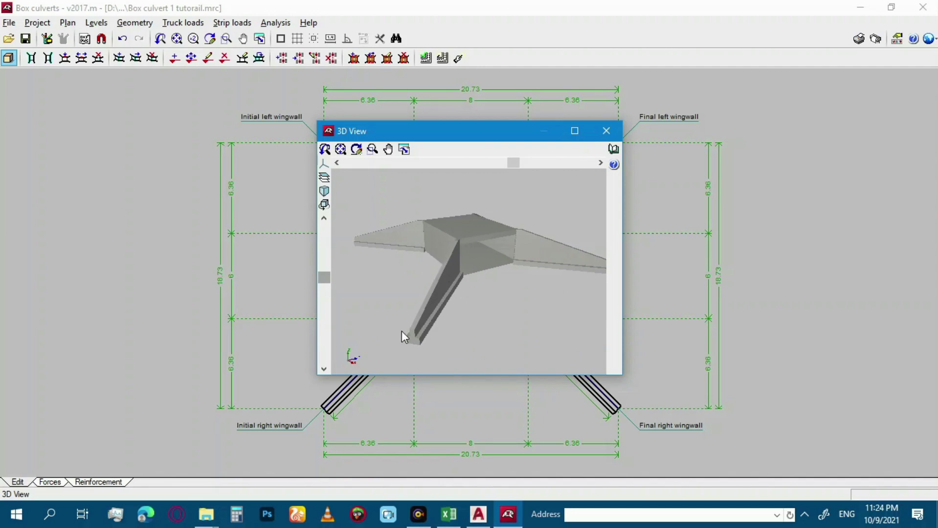
{"action": "left_click_drag", "start_coordinate": [447, 302], "coordinate": [428, 315]}
{"action": "left_click_drag", "start_coordinate": [371, 281], "coordinate": [342, 297]}
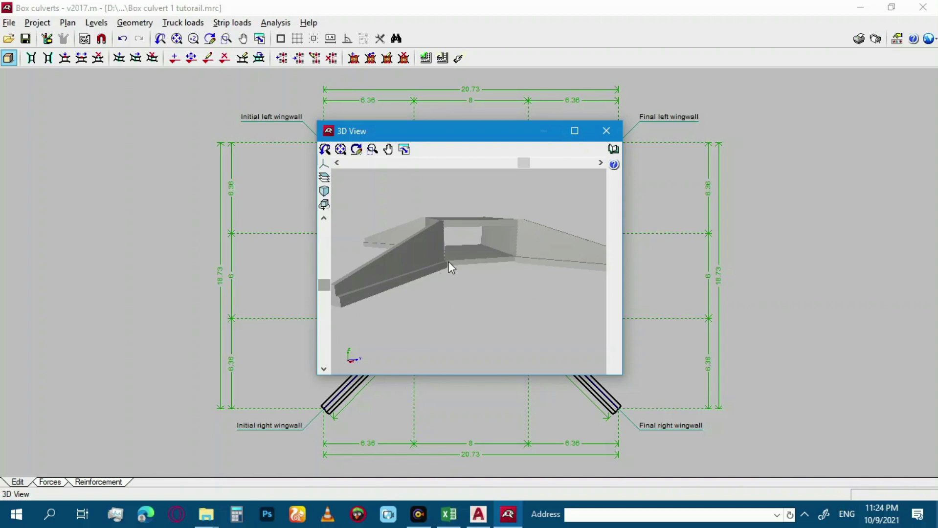
{"action": "left_click_drag", "start_coordinate": [391, 280], "coordinate": [552, 248]}
{"action": "scroll", "coordinate": [552, 248], "scroll_direction": "down", "scroll_amount": 5}
{"action": "left_click_drag", "start_coordinate": [411, 274], "coordinate": [479, 198]}
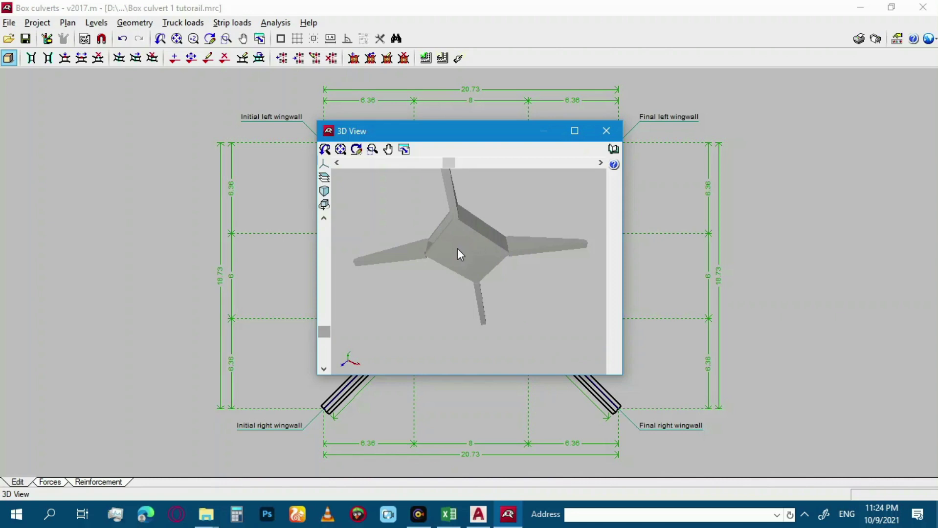
{"action": "left_click_drag", "start_coordinate": [468, 218], "coordinate": [477, 273]}
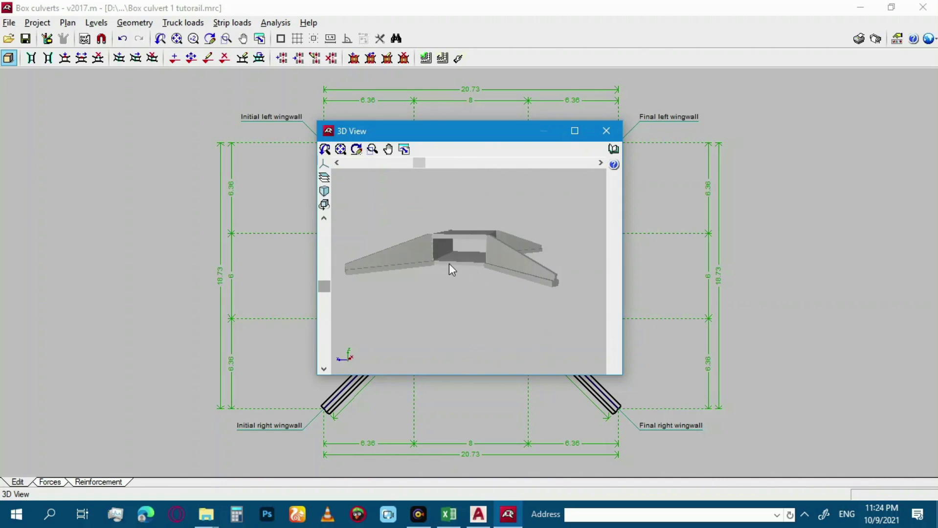
{"action": "mouse_move", "coordinate": [471, 255]}
{"action": "left_mouse_down"}
{"action": "mouse_move", "coordinate": [492, 252]}
{"action": "mouse_move", "coordinate": [452, 262]}
{"action": "mouse_move", "coordinate": [451, 240]}
{"action": "mouse_move", "coordinate": [451, 272]}
{"action": "mouse_move", "coordinate": [455, 247]}
{"action": "left_mouse_up"}
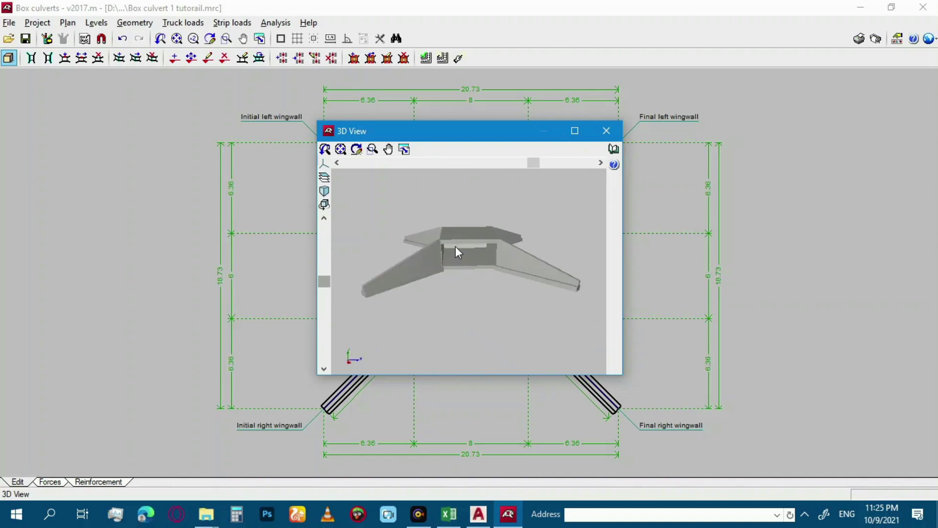
{"action": "left_click", "coordinate": [606, 130]}
- Edit the geometry of the initial left wingwall, setting its length to 4 m
{"action": "left_click", "coordinate": [135, 22]}
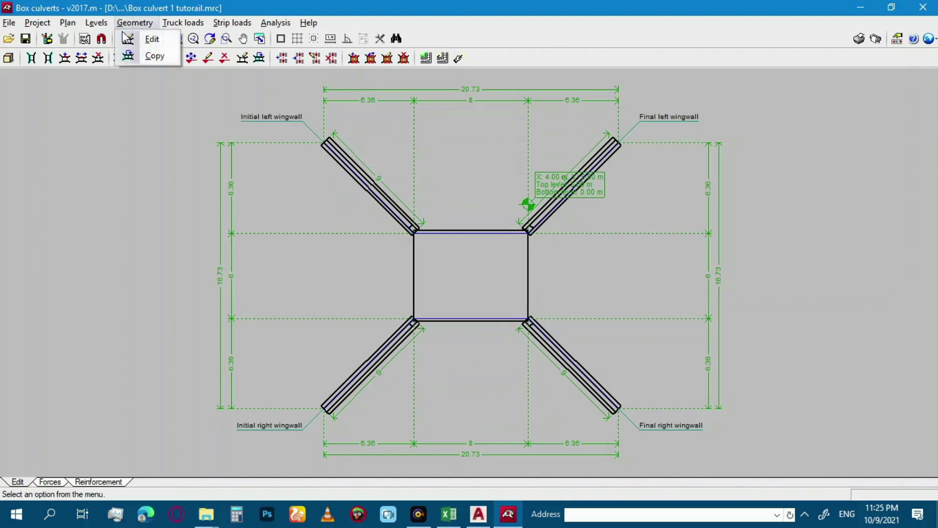
{"action": "left_click", "coordinate": [142, 56]}
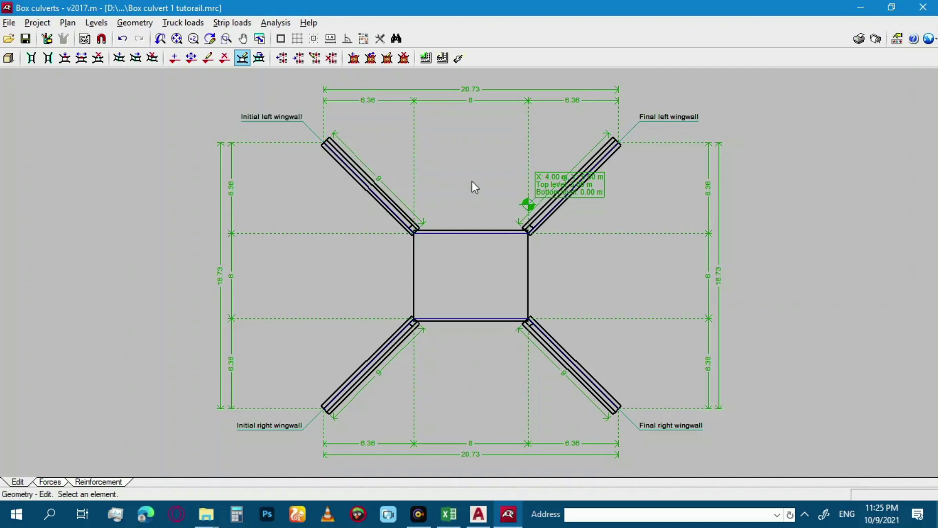
{"action": "left_click", "coordinate": [378, 189]}
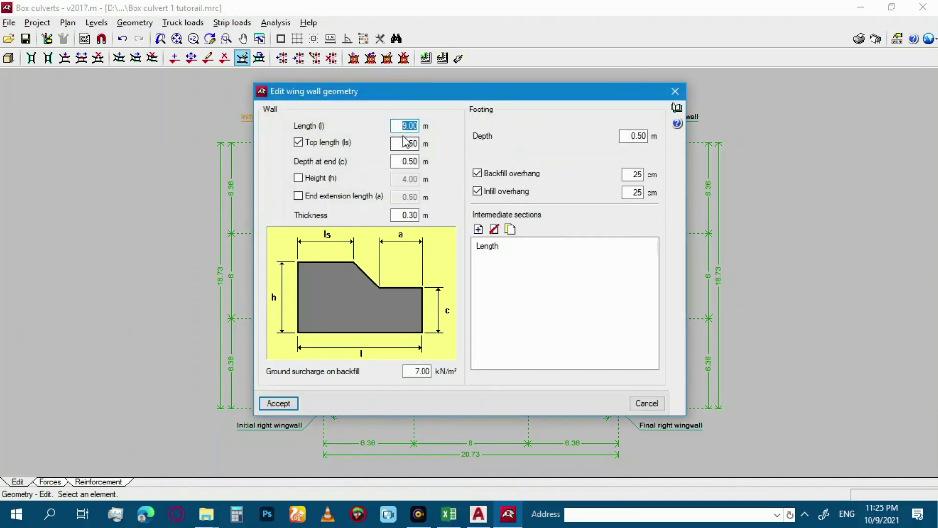
{"action": "type", "text": "4"}
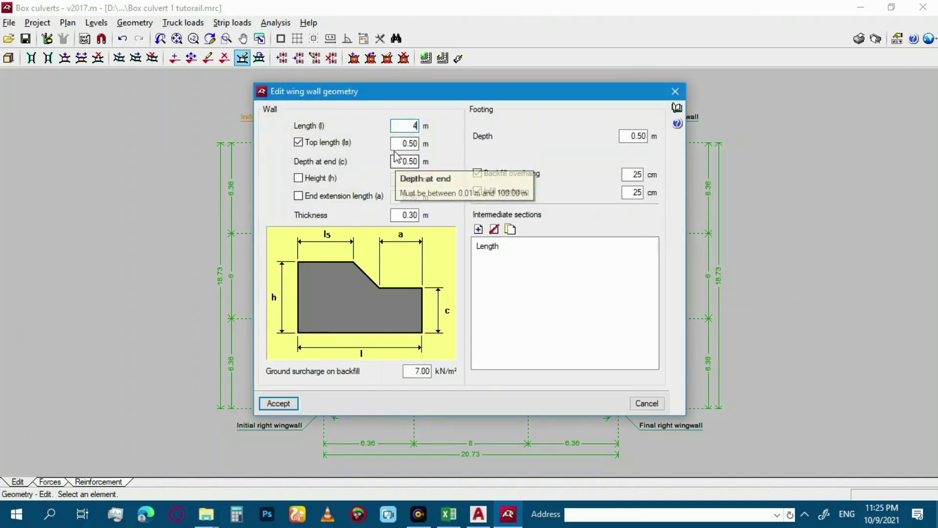
{"action": "left_click", "coordinate": [398, 143]}
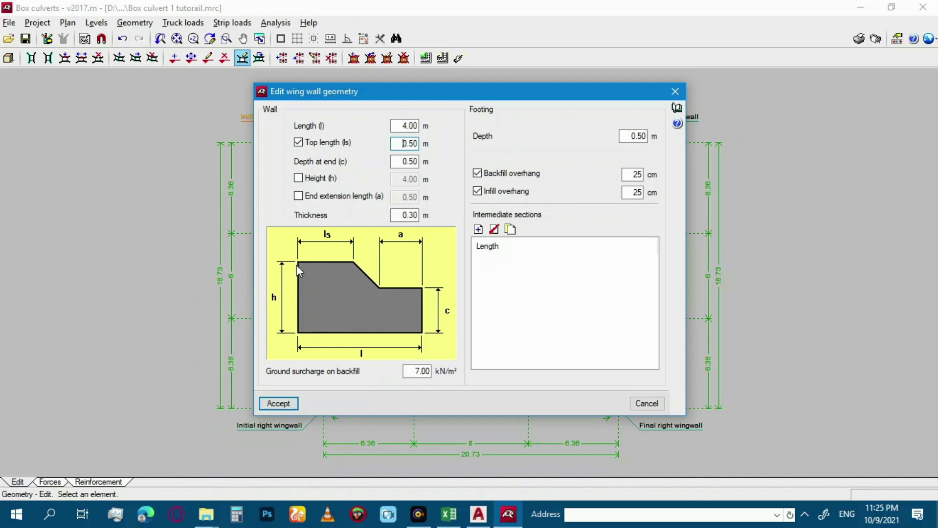
{"action": "left_click", "coordinate": [416, 523]}
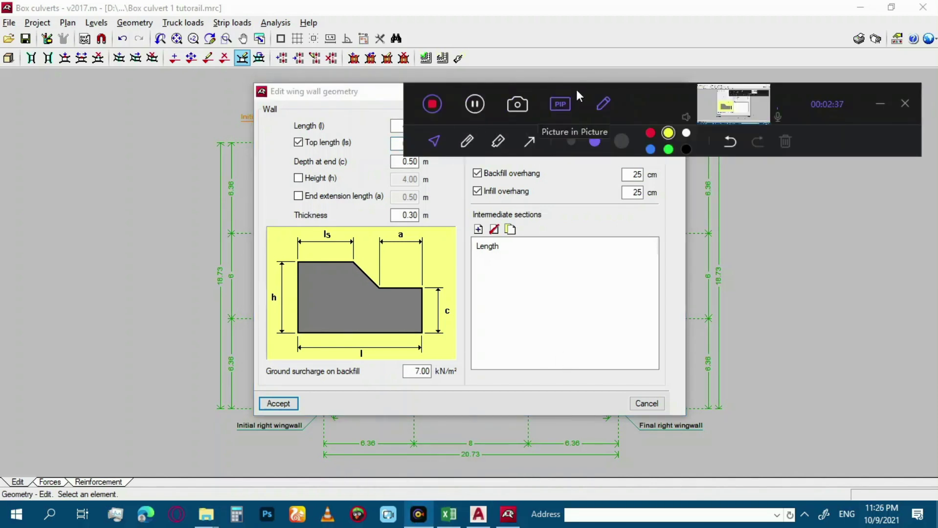
{"action": "left_click", "coordinate": [469, 142]}
{"action": "mouse_move", "coordinate": [22, 246]}
{"action": "left_mouse_down"}
{"action": "mouse_move", "coordinate": [168, 244]}
{"action": "mouse_move", "coordinate": [213, 318]}
{"action": "left_mouse_up"}
{"action": "left_click_drag", "start_coordinate": [27, 244], "coordinate": [4, 289]}
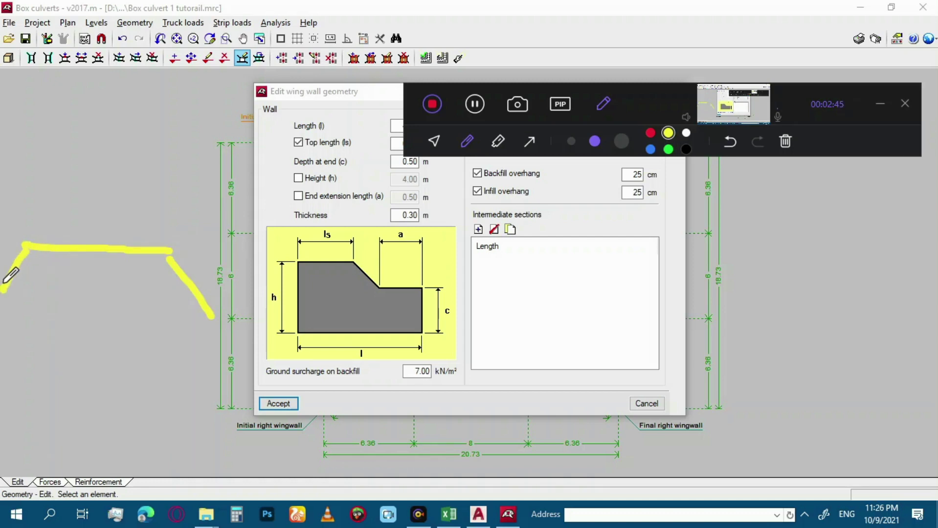
{"action": "mouse_move", "coordinate": [156, 215]}
{"action": "left_mouse_down"}
{"action": "mouse_move", "coordinate": [156, 246]}
{"action": "mouse_move", "coordinate": [184, 223]}
{"action": "mouse_move", "coordinate": [177, 250]}
{"action": "left_mouse_up"}
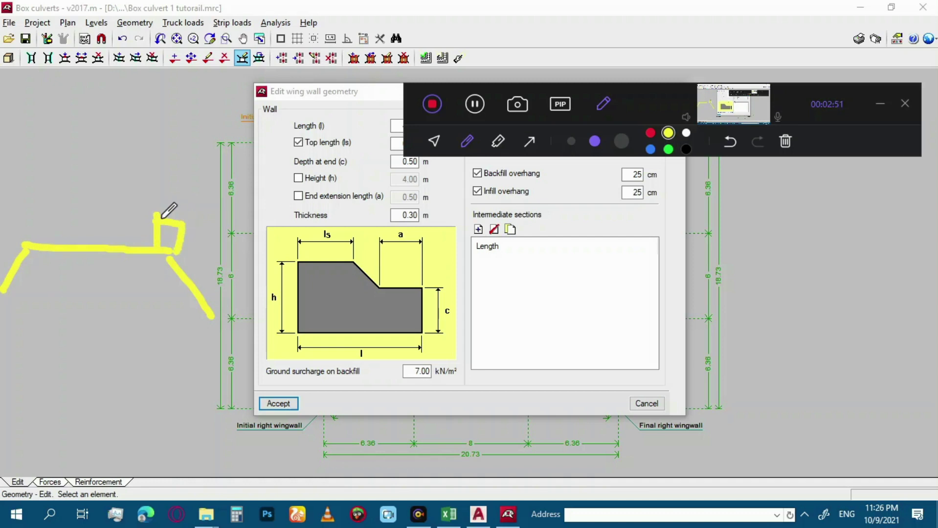
{"action": "left_click_drag", "start_coordinate": [153, 213], "coordinate": [189, 208]}
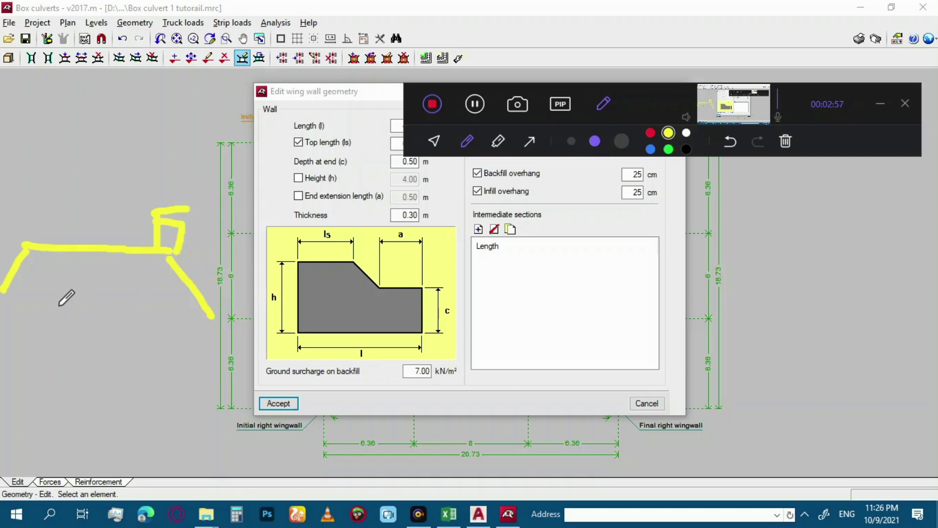
{"action": "mouse_move", "coordinate": [30, 308]}
{"action": "left_mouse_down"}
{"action": "mouse_move", "coordinate": [150, 304]}
{"action": "mouse_move", "coordinate": [177, 370]}
{"action": "mouse_move", "coordinate": [249, 375]}
{"action": "mouse_move", "coordinate": [251, 437]}
{"action": "left_mouse_up"}
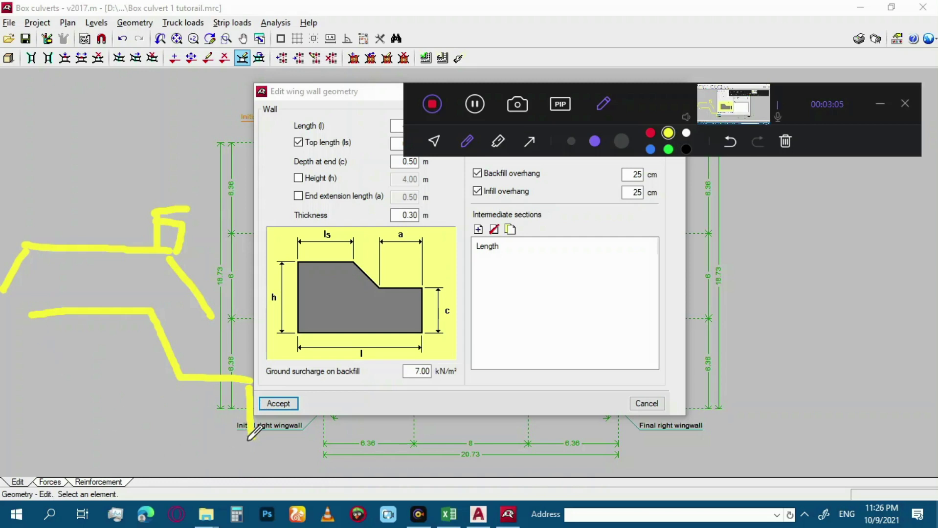
{"action": "left_click_drag", "start_coordinate": [228, 409], "coordinate": [201, 450]}
{"action": "mouse_move", "coordinate": [205, 383]}
{"action": "left_mouse_down"}
{"action": "mouse_move", "coordinate": [180, 411]}
{"action": "mouse_move", "coordinate": [203, 433]}
{"action": "left_mouse_up"}
{"action": "left_click_drag", "start_coordinate": [230, 407], "coordinate": [215, 434]}
{"action": "left_click_drag", "start_coordinate": [167, 455], "coordinate": [235, 439]}
{"action": "left_click_drag", "start_coordinate": [144, 404], "coordinate": [83, 415]}
{"action": "left_click_drag", "start_coordinate": [80, 375], "coordinate": [89, 372]}
{"action": "left_click_drag", "start_coordinate": [24, 359], "coordinate": [89, 333]}
{"action": "left_click_drag", "start_coordinate": [78, 338], "coordinate": [79, 367]}
{"action": "left_click_drag", "start_coordinate": [149, 363], "coordinate": [137, 396]}
{"action": "left_click_drag", "start_coordinate": [32, 318], "coordinate": [17, 353]}
{"action": "mouse_move", "coordinate": [141, 307]}
{"action": "left_mouse_down"}
{"action": "mouse_move", "coordinate": [139, 320]}
{"action": "mouse_move", "coordinate": [152, 300]}
{"action": "mouse_move", "coordinate": [146, 313]}
{"action": "left_mouse_up"}
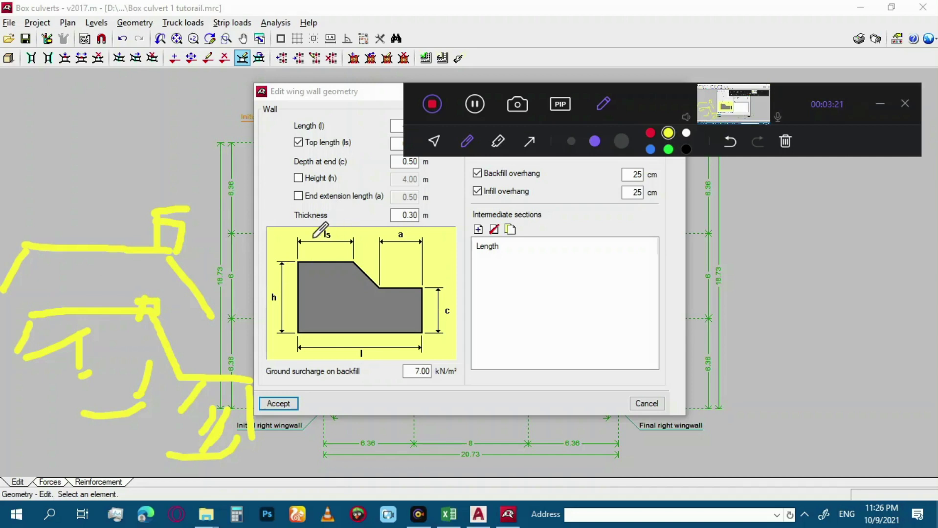
{"action": "left_click", "coordinate": [434, 140]}
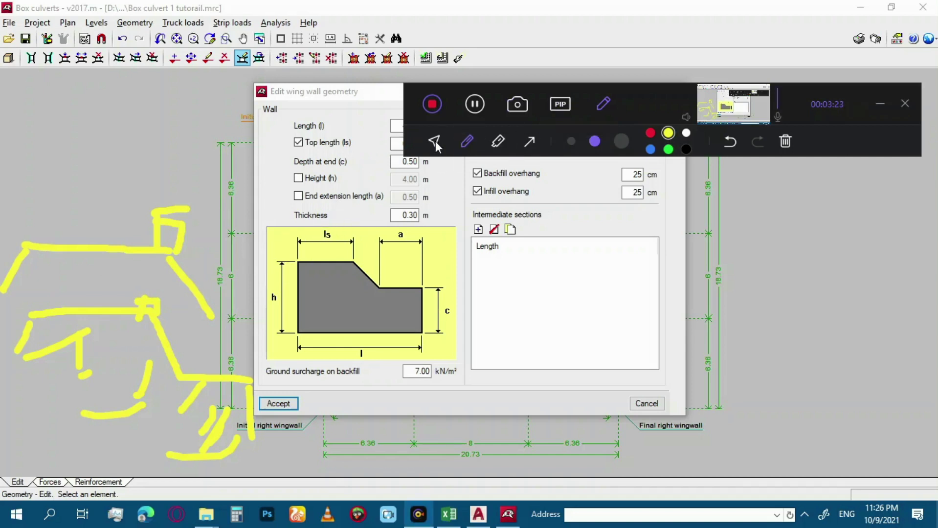
{"action": "left_click", "coordinate": [786, 142]}
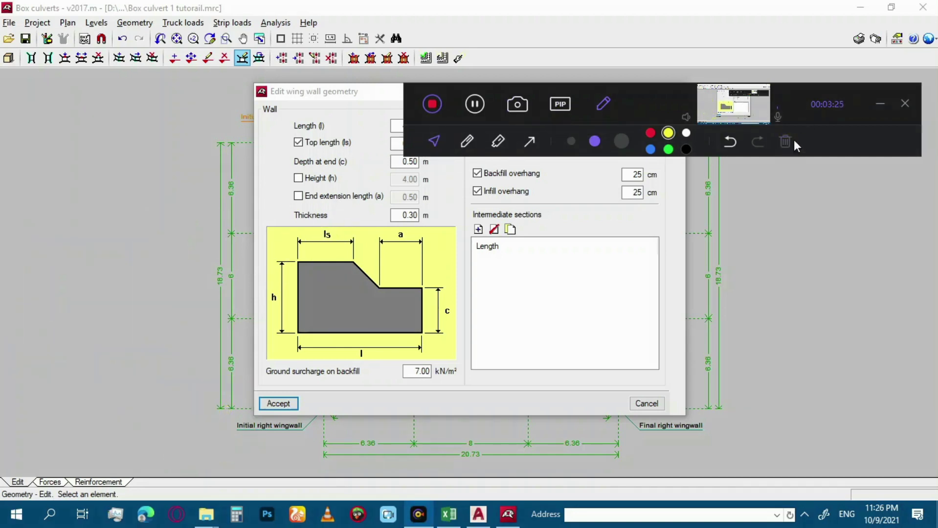
{"action": "left_click", "coordinate": [872, 103]}
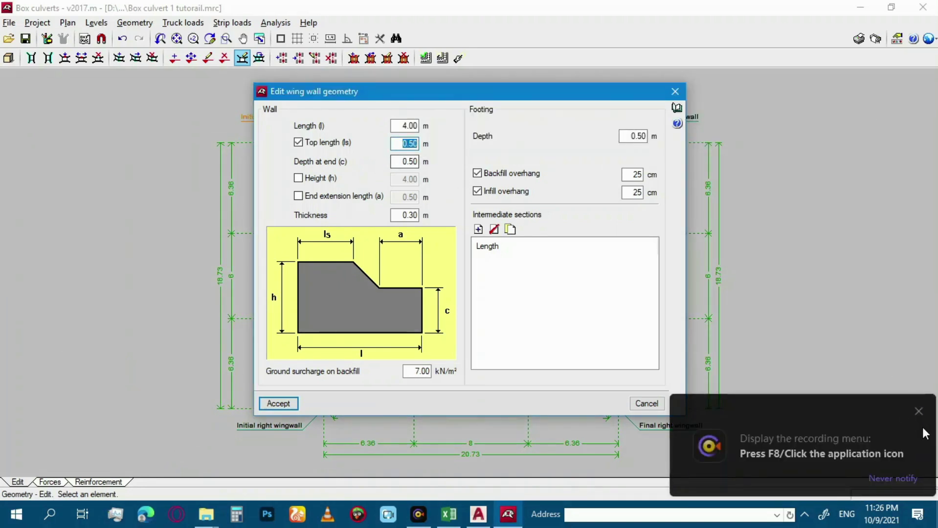
{"action": "left_click", "coordinate": [919, 412]}
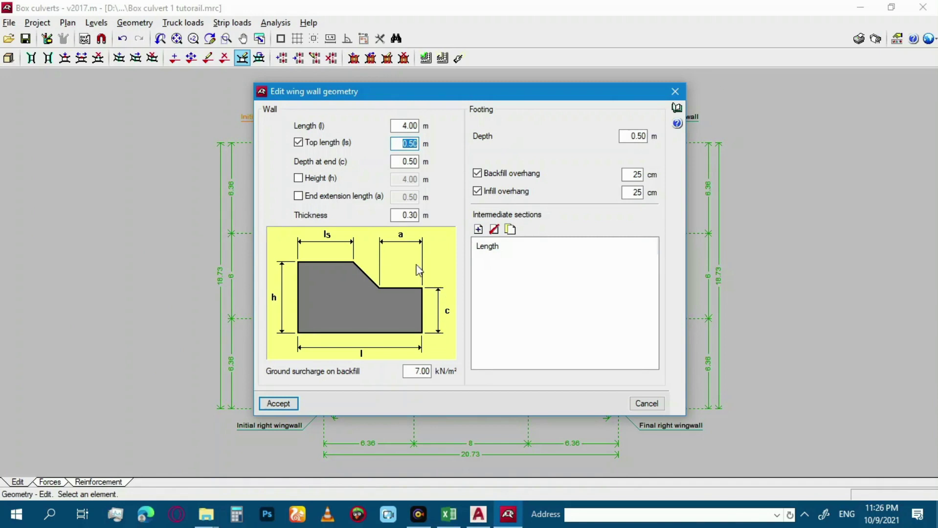
- Enable the wingwall's height and end extension length options, setting the end extension length to 1 m
{"action": "left_click", "coordinate": [409, 162]}
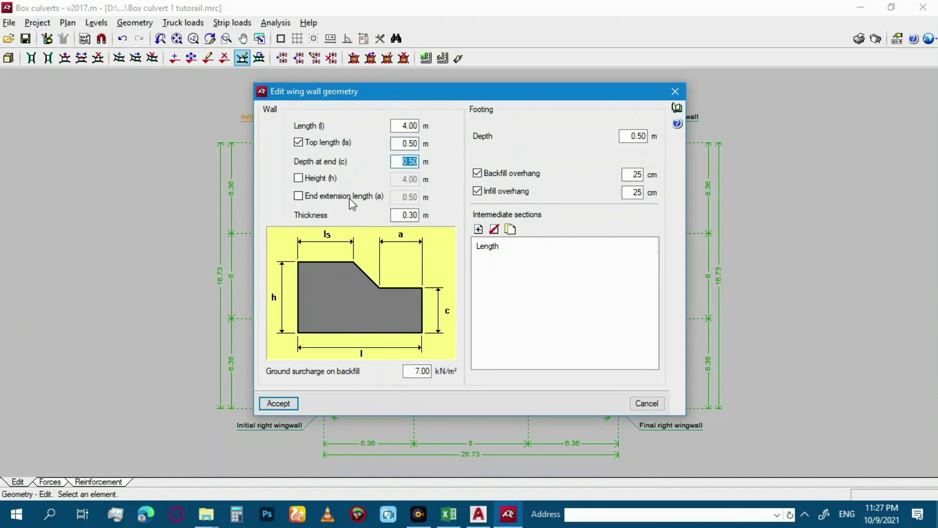
{"action": "left_click", "coordinate": [298, 178]}
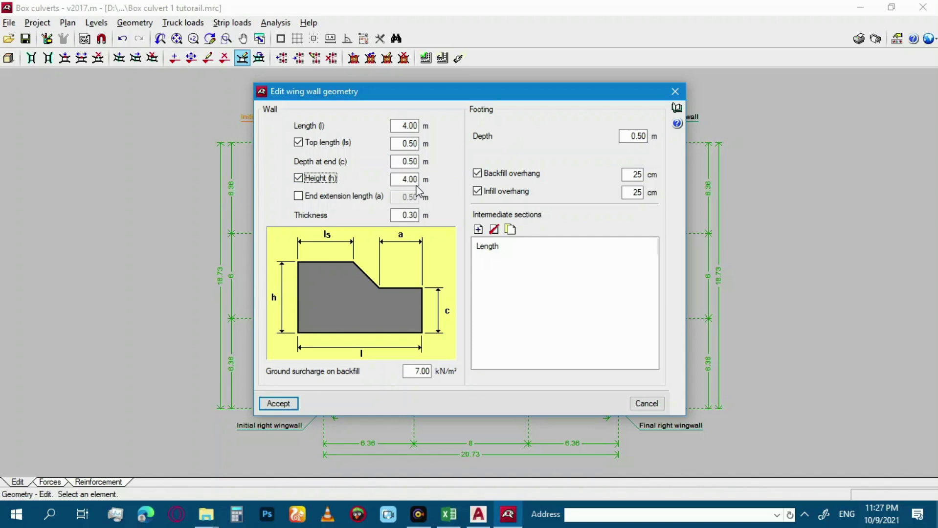
{"action": "left_click", "coordinate": [399, 180]}
{"action": "left_click", "coordinate": [298, 197]}
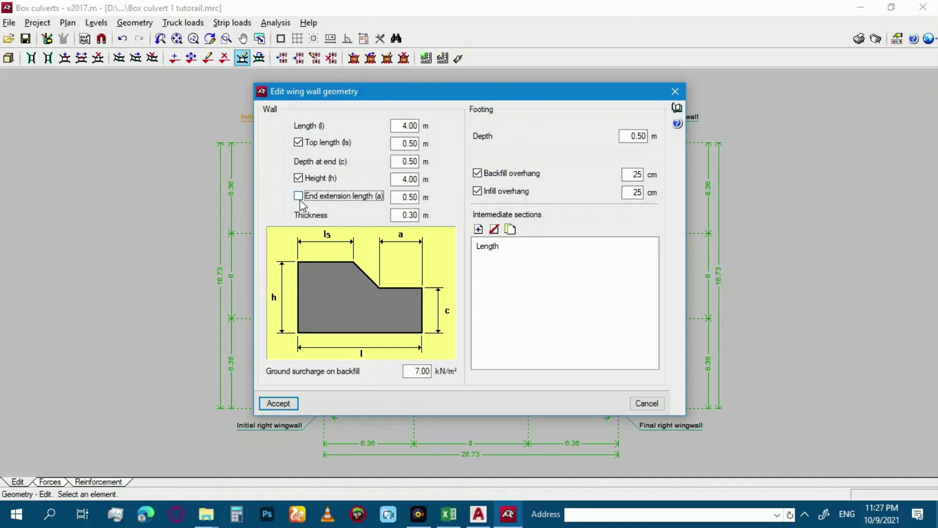
{"action": "double_click", "coordinate": [405, 197]}
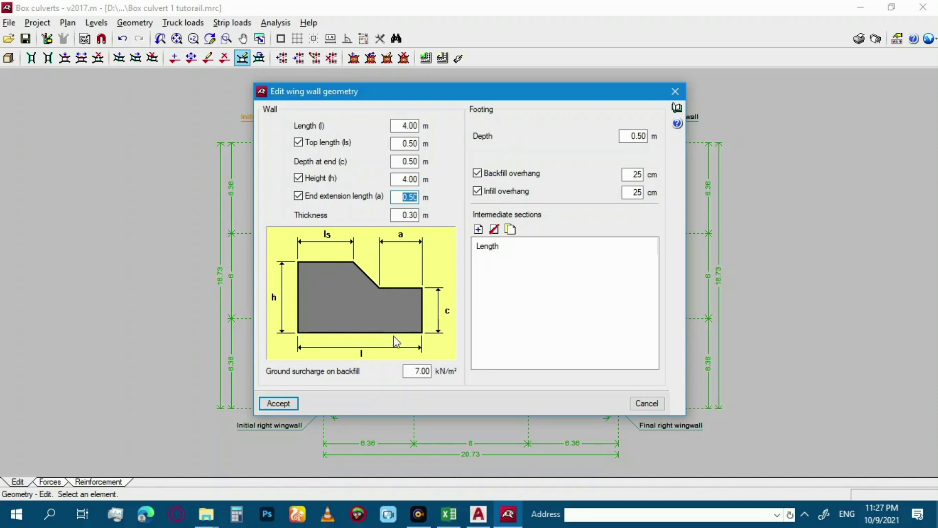
{"action": "type", "text": "1"}
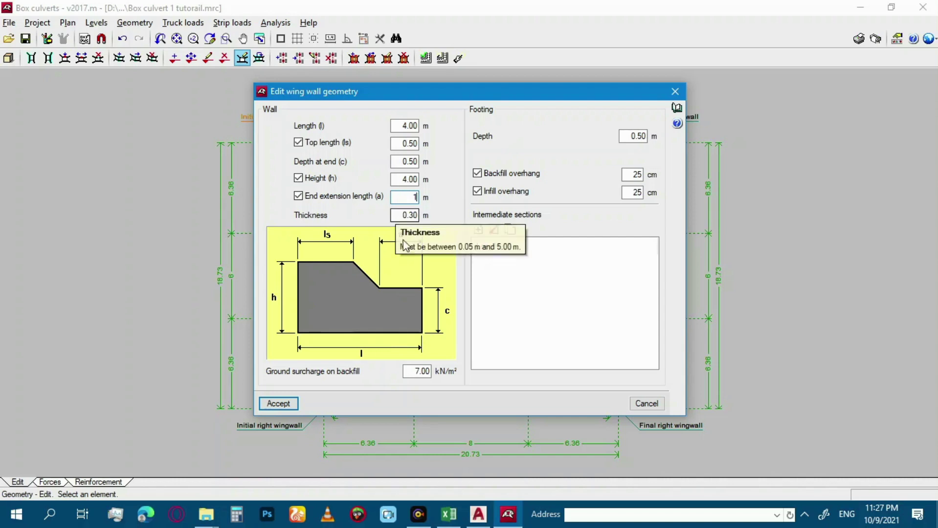
- Set the wingwall's thickness to 0.20 m and its footing depth to 0.40 m
{"action": "left_click", "coordinate": [405, 216]}
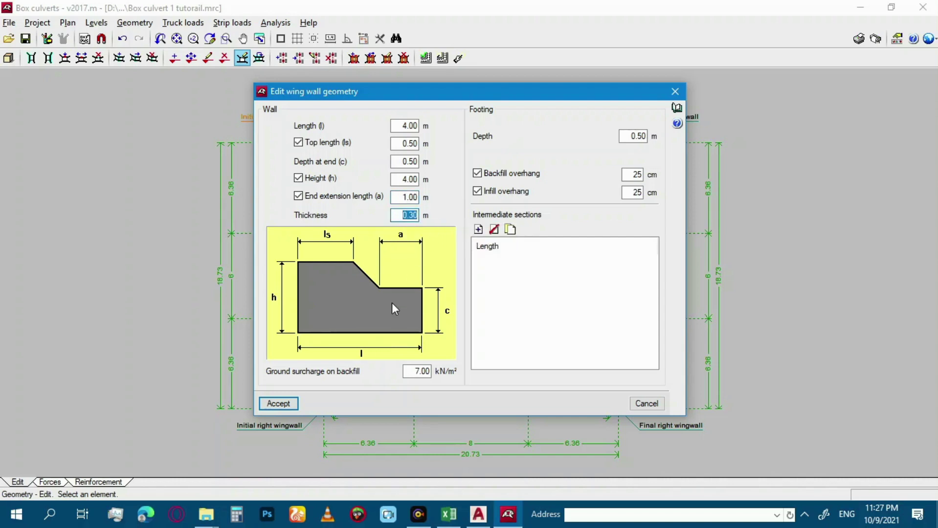
{"action": "type", "text": "1"}
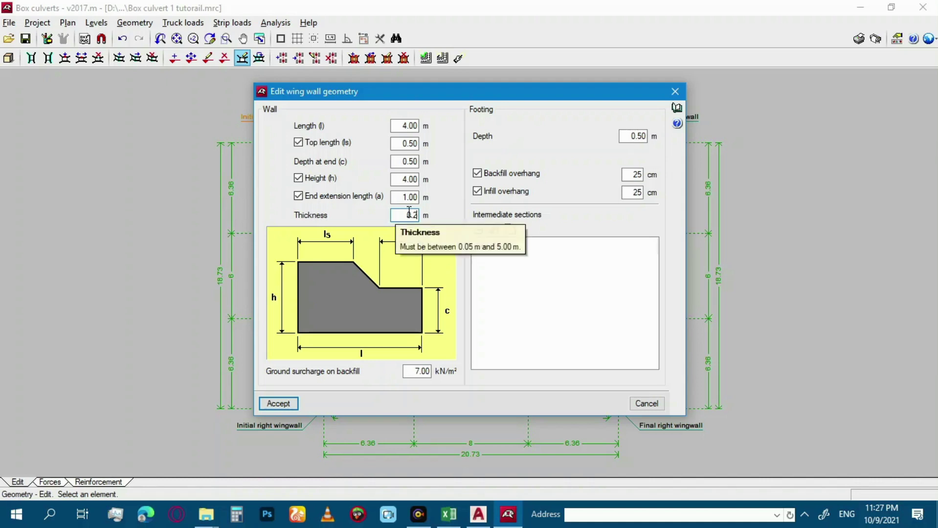
{"action": "left_click", "coordinate": [625, 139]}
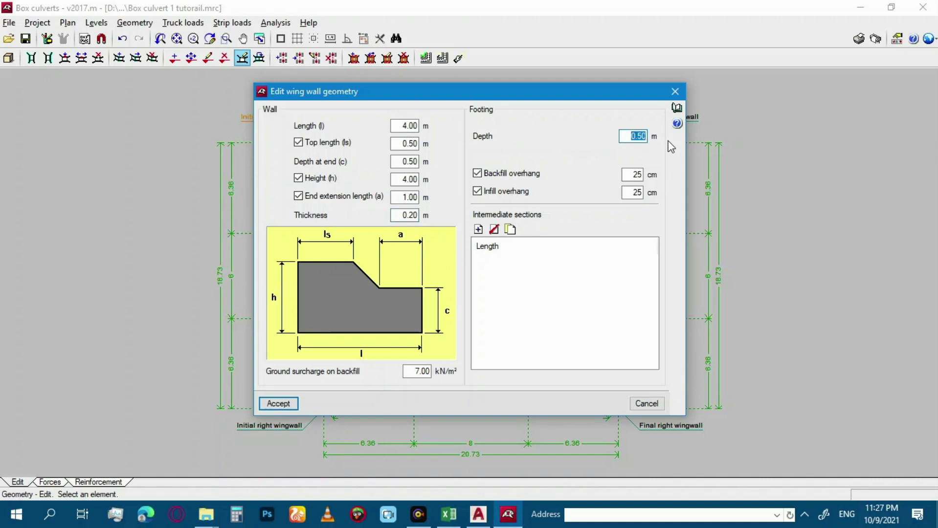
{"action": "type", "text": "0.4"}
- Review the ground surcharge on the backfill and apply the geometry of the initial left wingwall
{"action": "left_click", "coordinate": [417, 372]}
{"action": "mouse_move", "coordinate": [325, 376]}
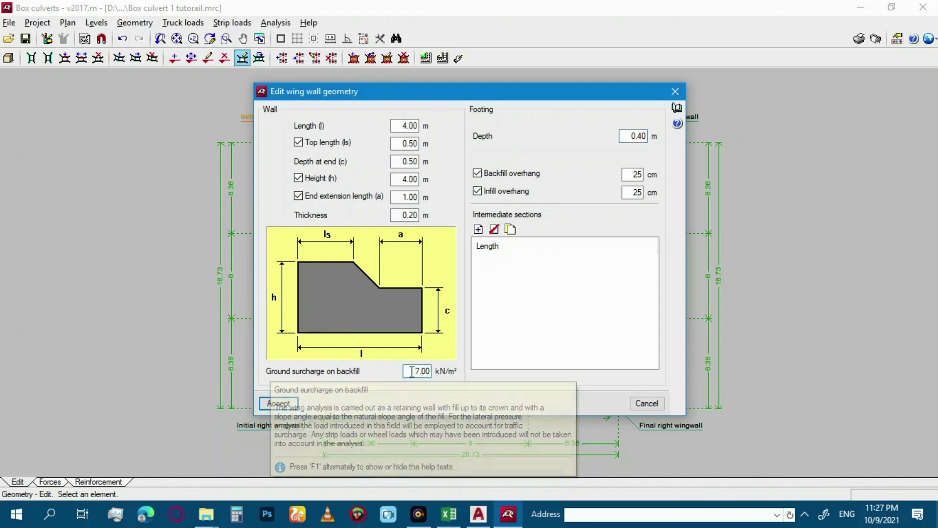
{"action": "left_click_drag", "start_coordinate": [410, 372], "coordinate": [445, 374]}
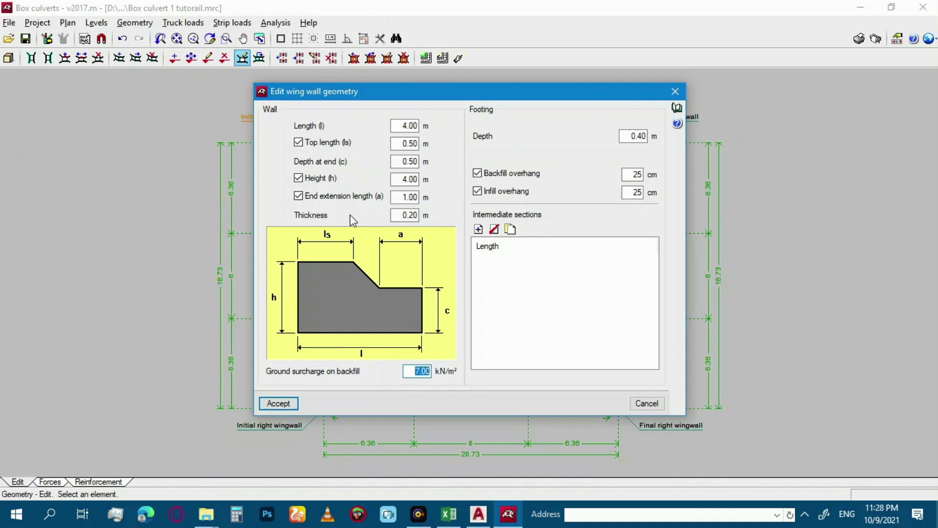
{"action": "left_click", "coordinate": [418, 514]}
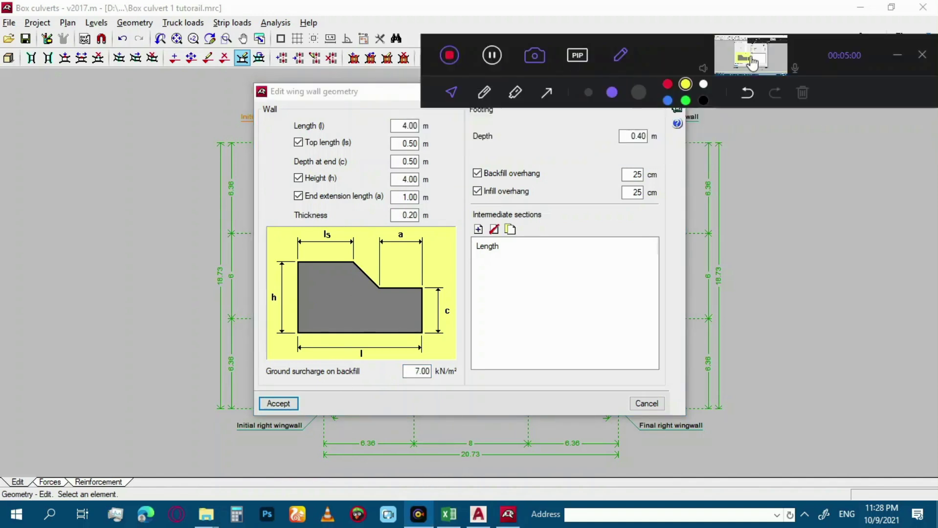
{"action": "left_click", "coordinate": [891, 55]}
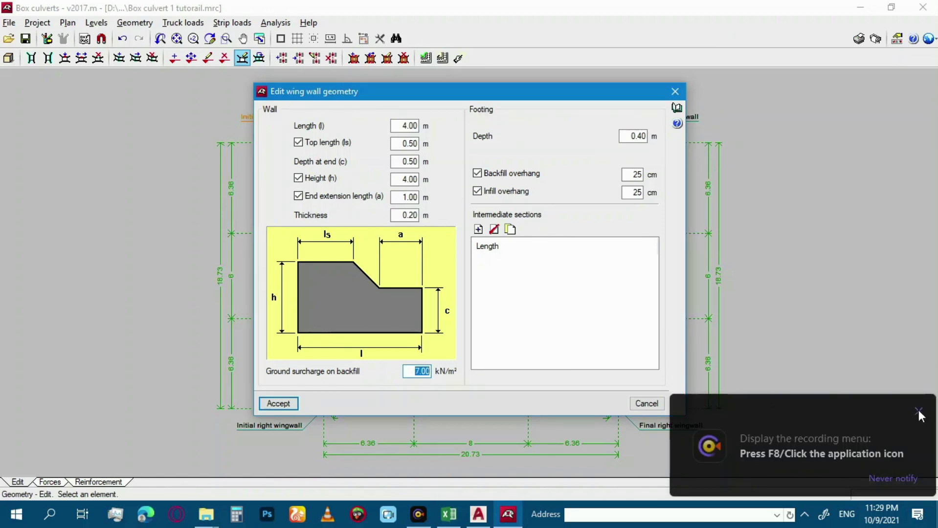
{"action": "left_click", "coordinate": [919, 412]}
{"action": "left_click", "coordinate": [276, 403]}
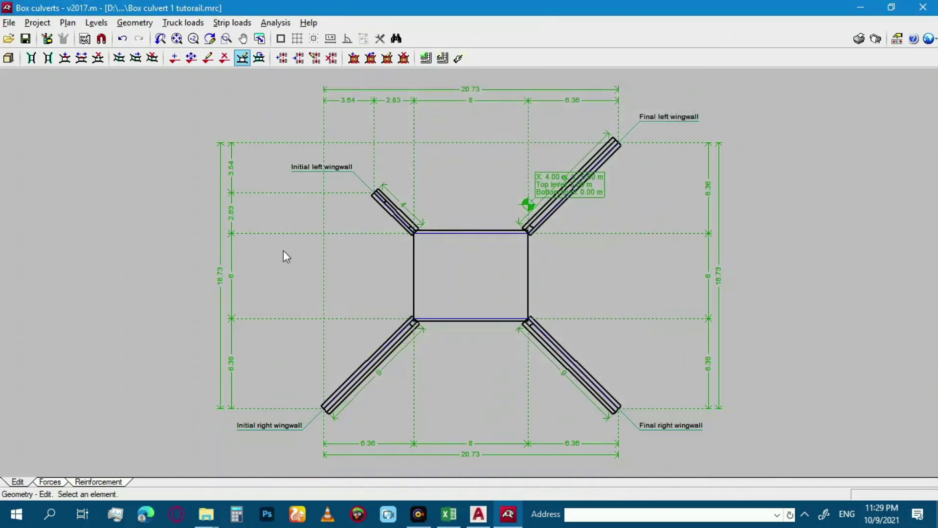
- Set the final left wingwall's length to 4 m and enable its height and end extension length, with a 1 m end extension
{"action": "left_click", "coordinate": [560, 198]}
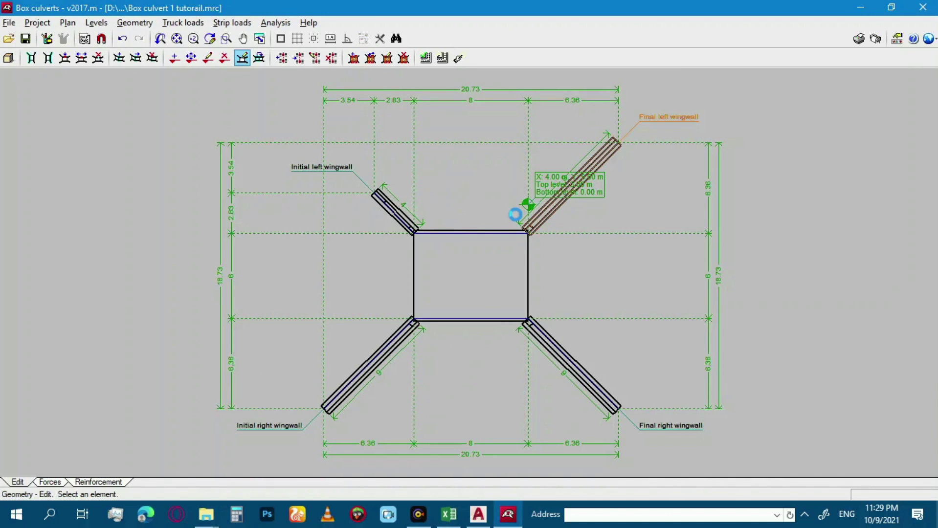
{"action": "type", "text": "4"}
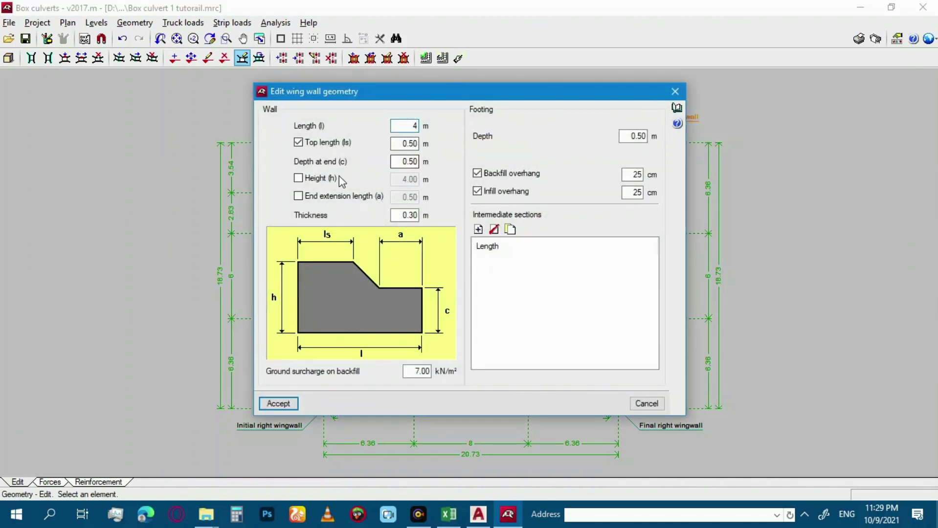
{"action": "left_click", "coordinate": [299, 195]}
{"action": "left_click", "coordinate": [298, 179]}
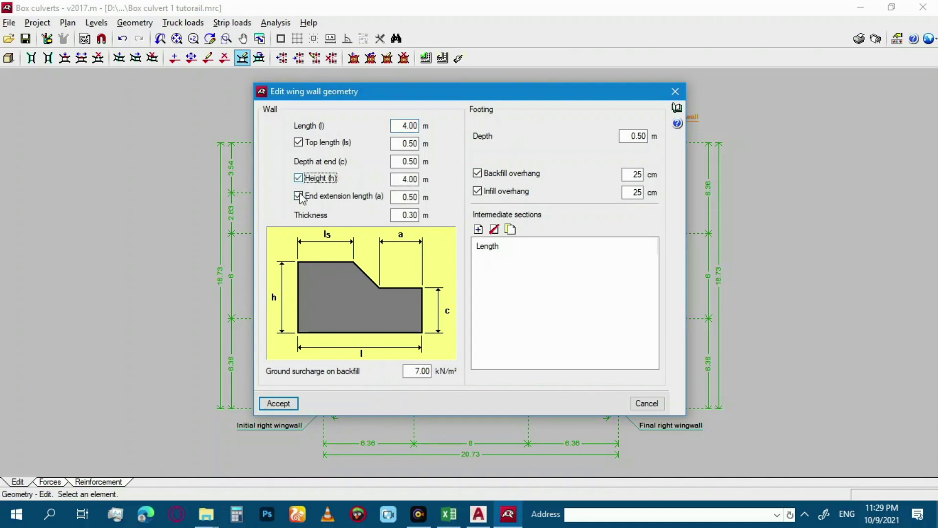
{"action": "double_click", "coordinate": [405, 197]}
{"action": "type", "text": "1"}
{"action": "key", "text": "Tab"}
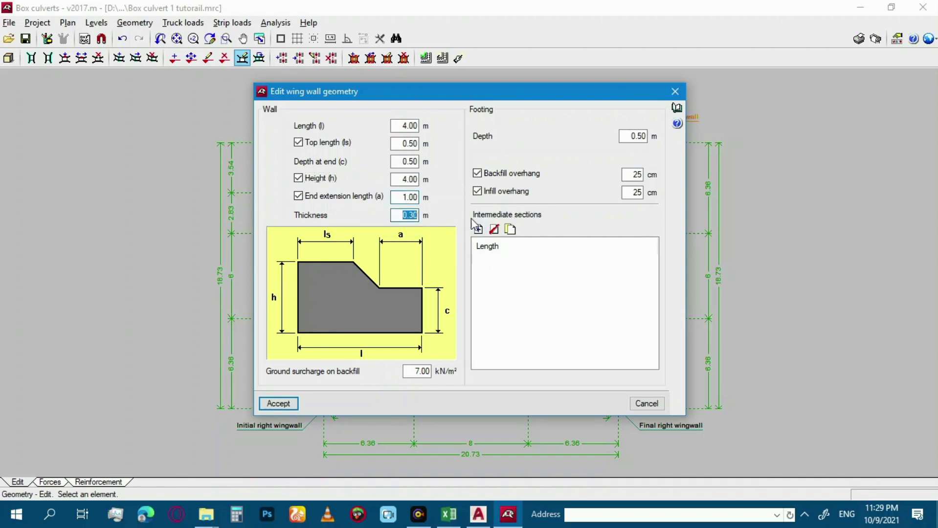
- Set the final left wingwall's thickness to 0.2 m and footing depth to 0.4 m, and apply the geometry
{"action": "type", "text": "0.2"}
{"action": "double_click", "coordinate": [632, 136]}
{"action": "type", "text": "0.4"}
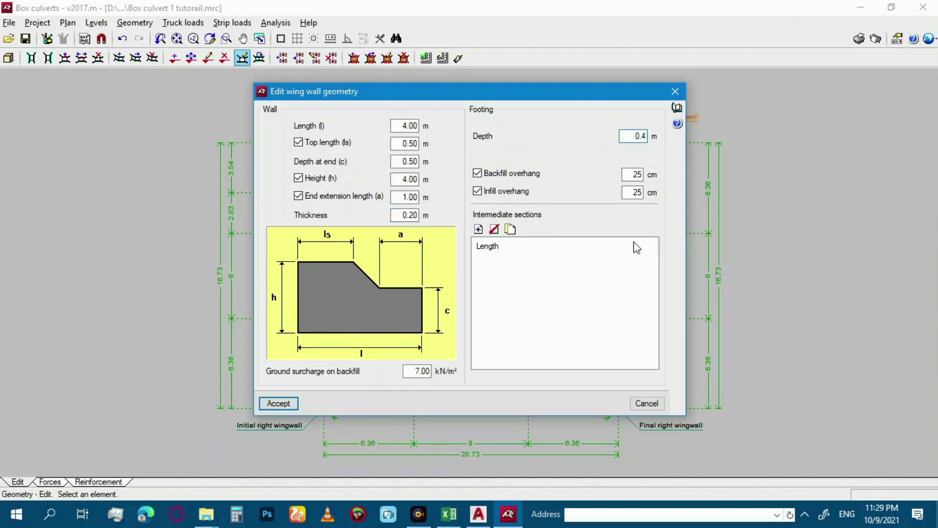
{"action": "left_click", "coordinate": [279, 404]}
- Set the initial right wingwall's length to 4 m and enable its height and end extension length options
{"action": "left_click", "coordinate": [365, 362]}
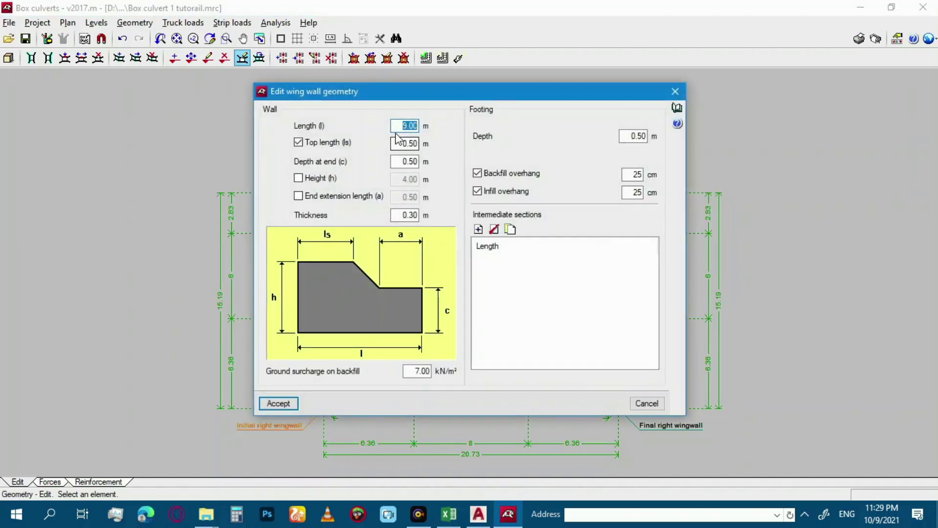
{"action": "type", "text": "4"}
{"action": "left_click", "coordinate": [400, 144]}
{"action": "left_click", "coordinate": [298, 178]}
{"action": "left_click", "coordinate": [299, 196]}
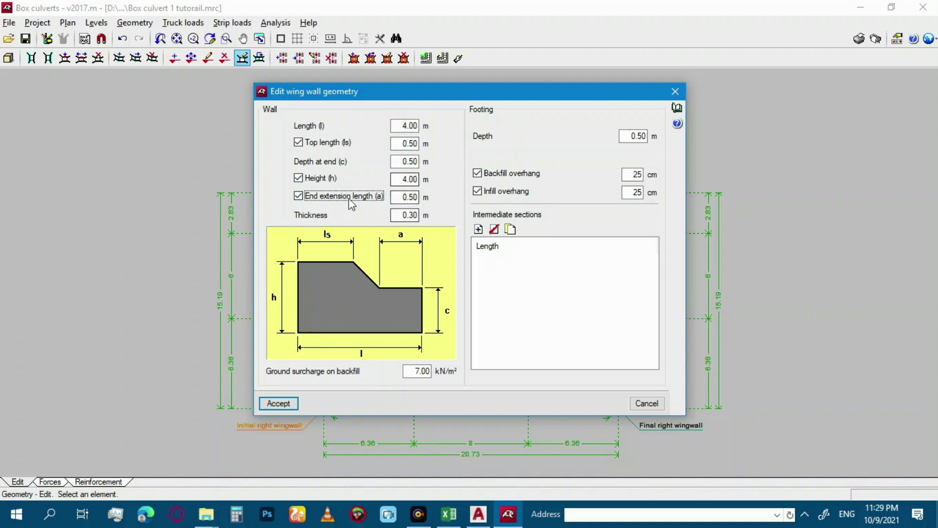
{"action": "left_click", "coordinate": [420, 522]}
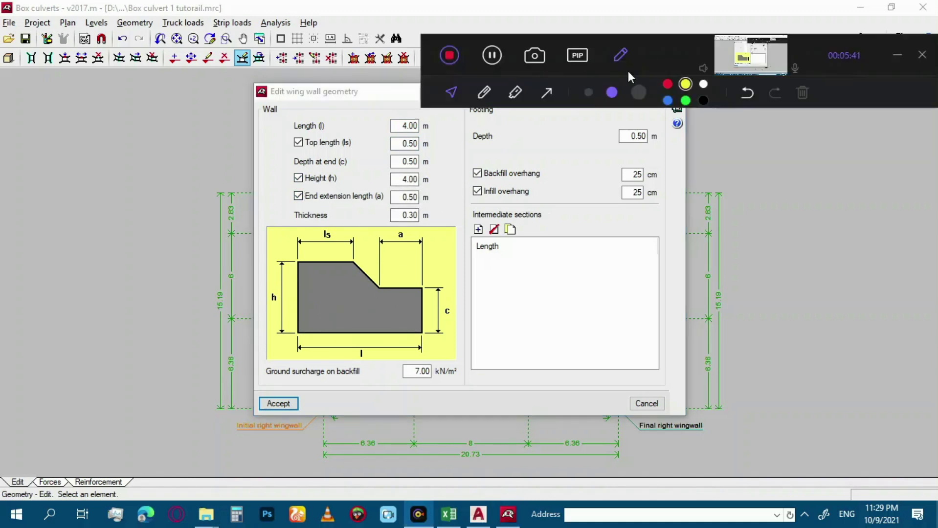
{"action": "left_click", "coordinate": [485, 92]}
{"action": "mouse_move", "coordinate": [24, 179]}
{"action": "left_mouse_down"}
{"action": "mouse_move", "coordinate": [163, 184]}
{"action": "mouse_move", "coordinate": [154, 183]}
{"action": "mouse_move", "coordinate": [250, 309]}
{"action": "left_mouse_up"}
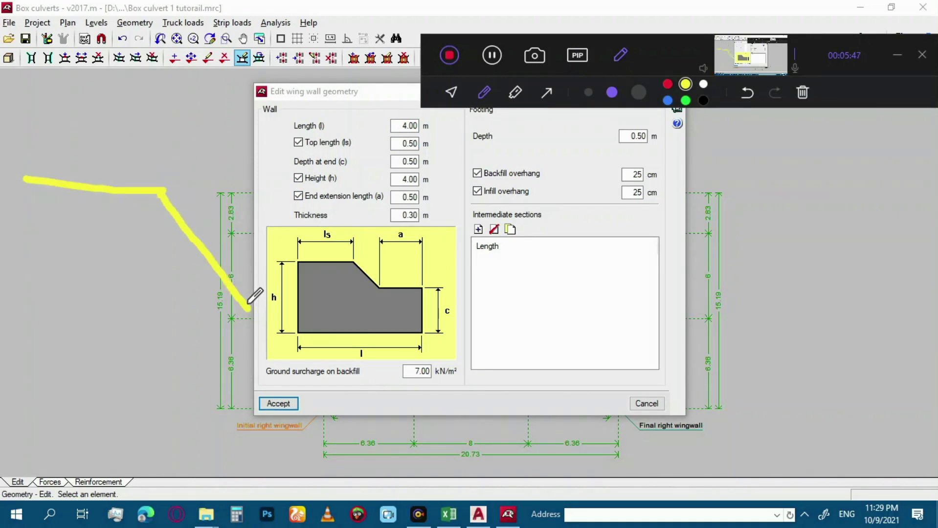
{"action": "mouse_move", "coordinate": [157, 190]}
{"action": "left_mouse_down"}
{"action": "mouse_move", "coordinate": [147, 330]}
{"action": "mouse_move", "coordinate": [146, 312]}
{"action": "mouse_move", "coordinate": [157, 307]}
{"action": "mouse_move", "coordinate": [250, 318]}
{"action": "left_mouse_up"}
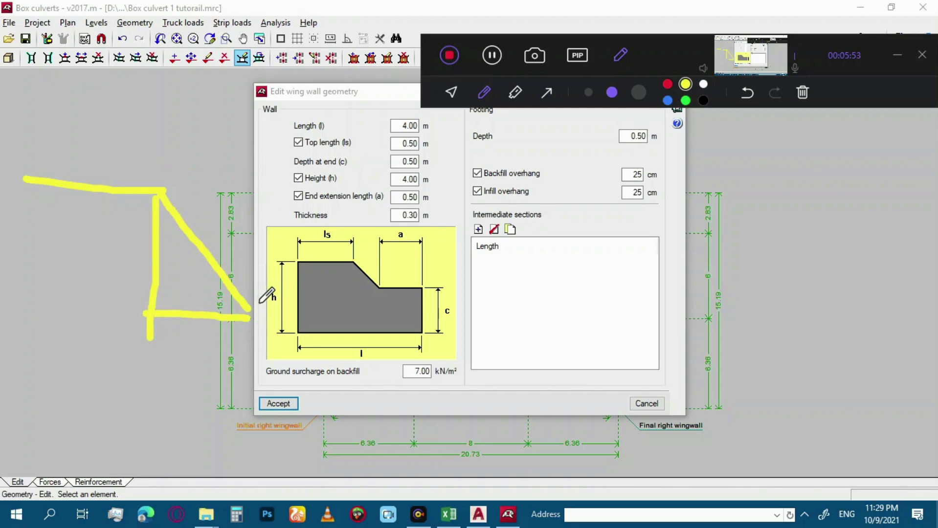
{"action": "left_click_drag", "start_coordinate": [251, 317], "coordinate": [250, 327]}
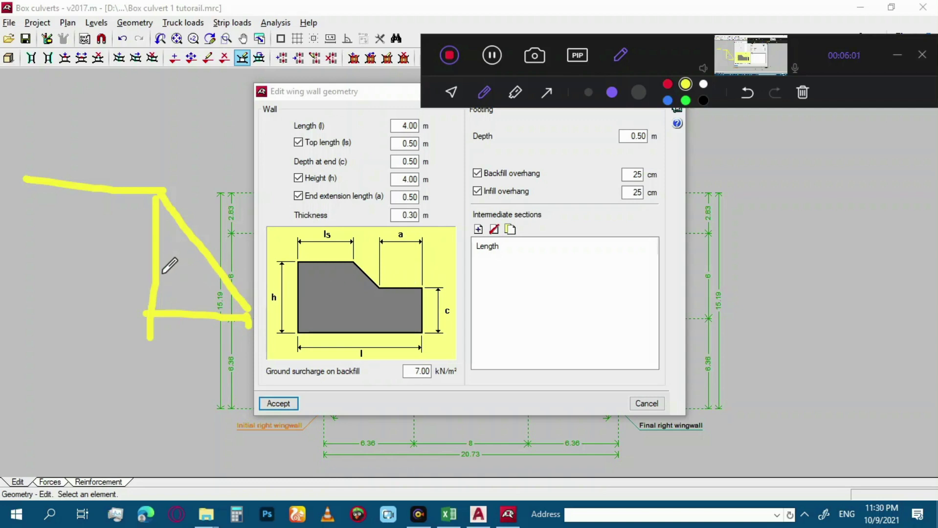
{"action": "left_click", "coordinate": [459, 92]}
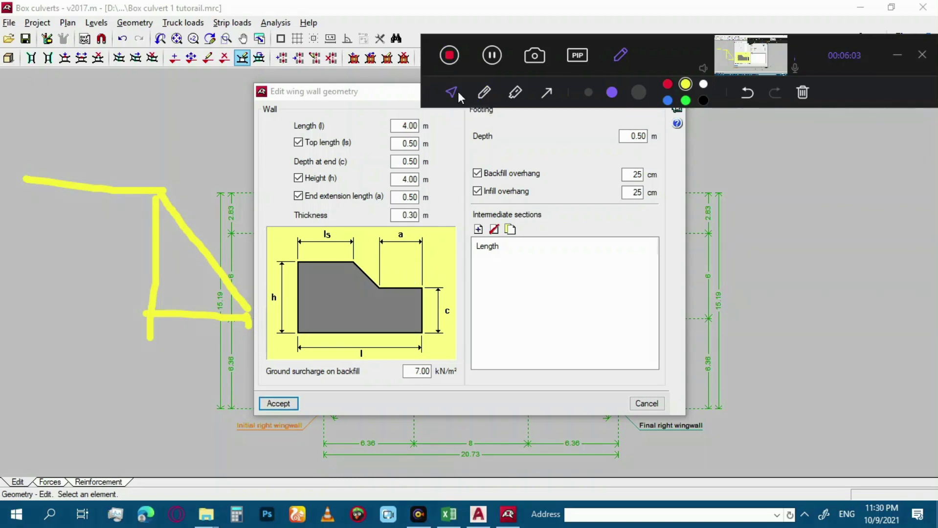
{"action": "left_click", "coordinate": [802, 92]}
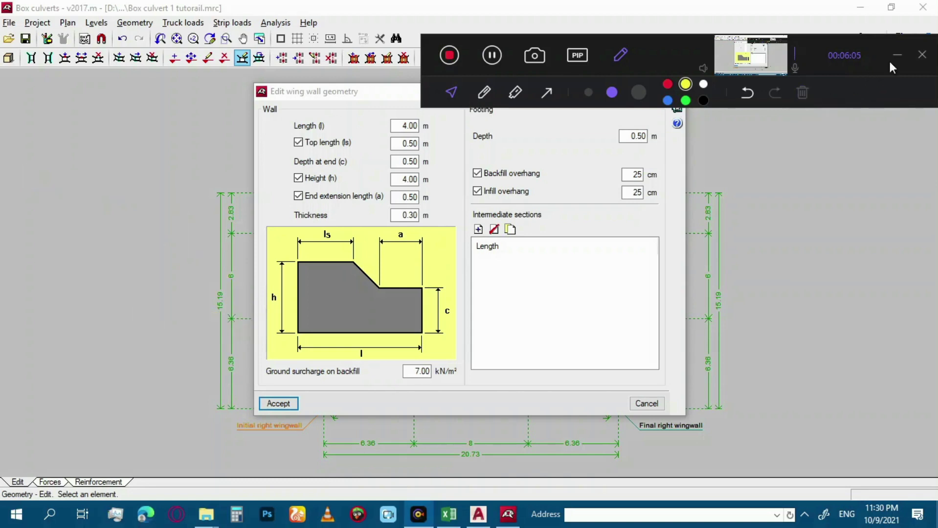
{"action": "left_click", "coordinate": [898, 55]}
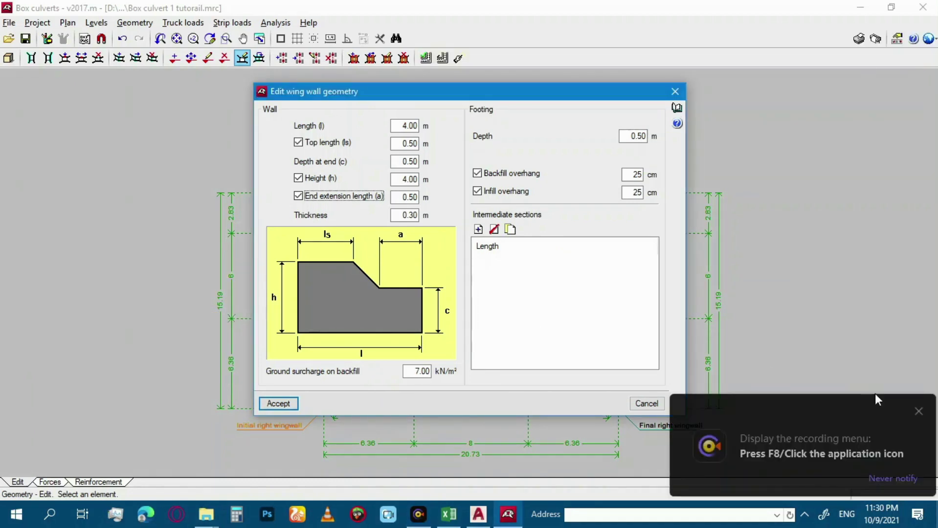
{"action": "left_click", "coordinate": [917, 410]}
- Set the initial right wingwall's end extension length to 1 m and footing depth to 0.4 m, change its thickness, and apply the geometry
{"action": "double_click", "coordinate": [405, 197]}
{"action": "type", "text": "1"}
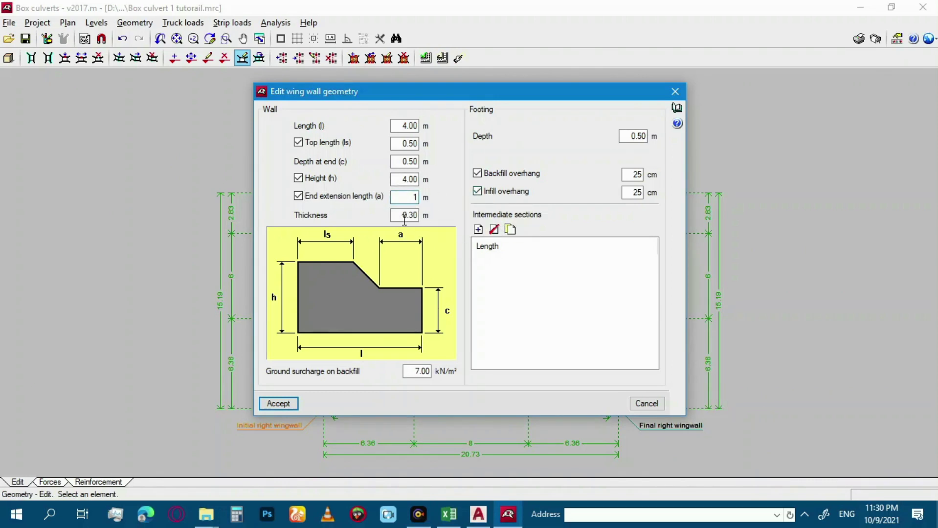
{"action": "double_click", "coordinate": [405, 216]}
{"action": "type", "text": "0"}
{"action": "double_click", "coordinate": [631, 137]}
{"action": "type", "text": "0.4"}
{"action": "left_click", "coordinate": [278, 404]}
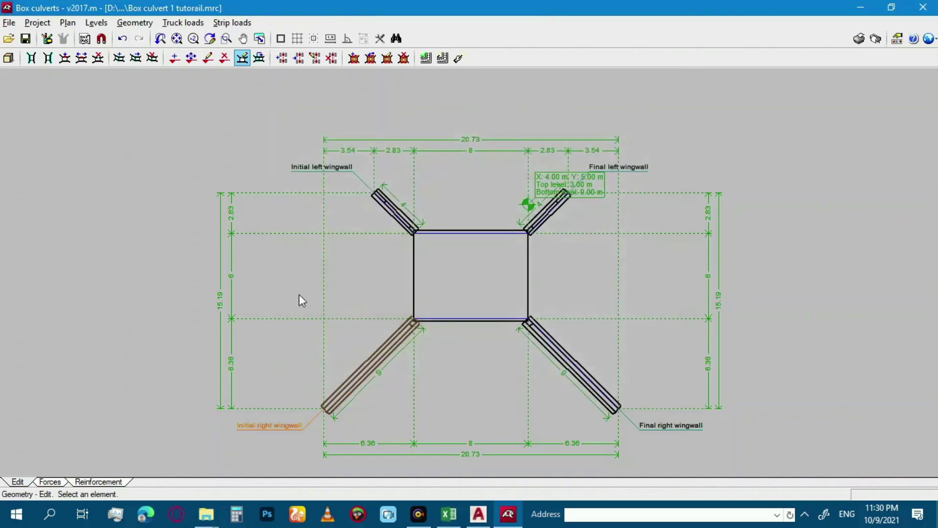
- Set the final right wingwall's length to 4 m and enable its height and end extension length, with a 1 m end extension
{"action": "left_click", "coordinate": [571, 363]}
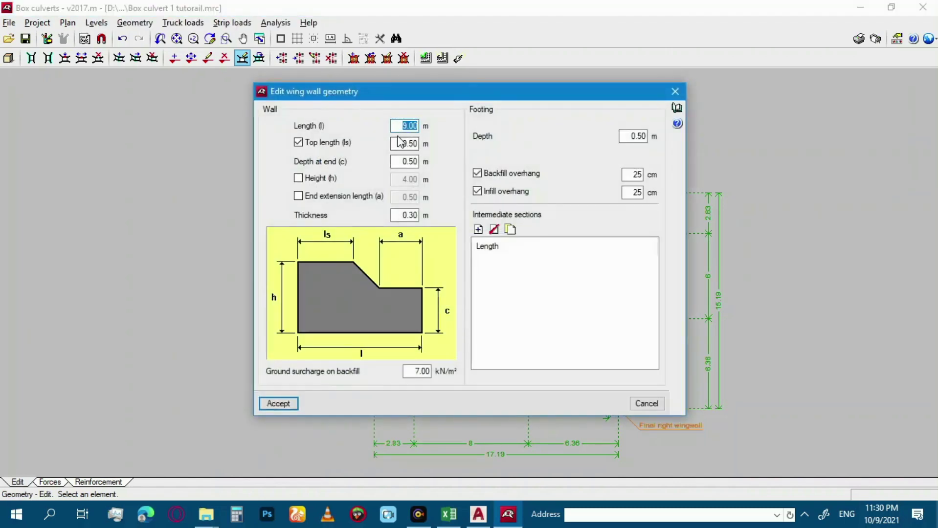
{"action": "type", "text": "4"}
{"action": "left_click", "coordinate": [298, 178]}
{"action": "left_click", "coordinate": [298, 196]}
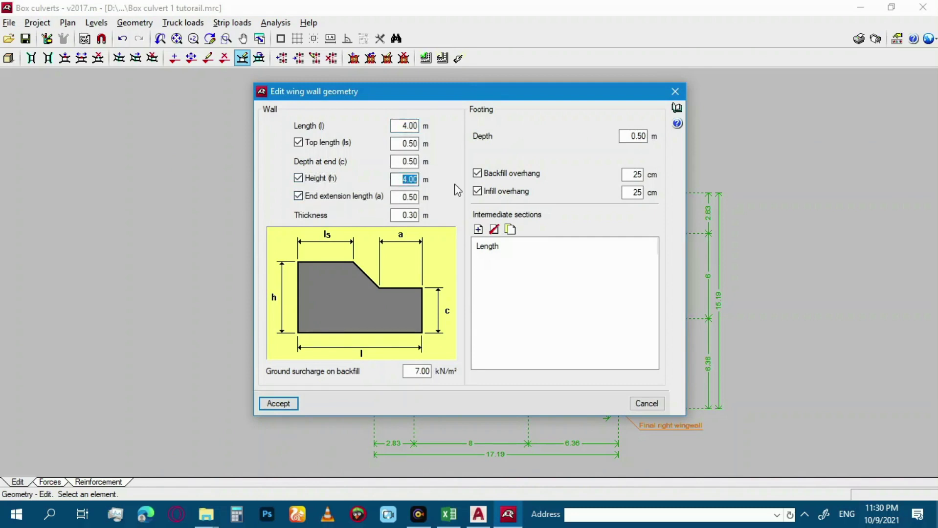
{"action": "key", "text": "Tab"}
{"action": "type", "text": "1"}
{"action": "key", "text": "Tab"}
- Change the final right wingwall's thickness, set its footing depth to 0.4 m, and apply the geometry
{"action": "type", "text": "0"}
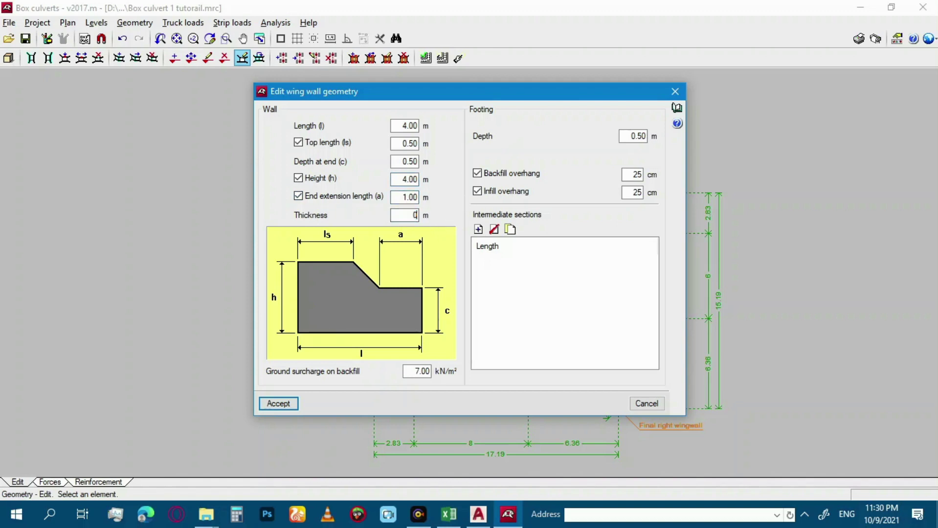
{"action": "type", "text": ".4"}
{"action": "left_click", "coordinate": [636, 136]}
{"action": "left_click_drag", "start_coordinate": [631, 136], "coordinate": [676, 141]}
{"action": "type", "text": "0.4"}
{"action": "left_click", "coordinate": [279, 403]}
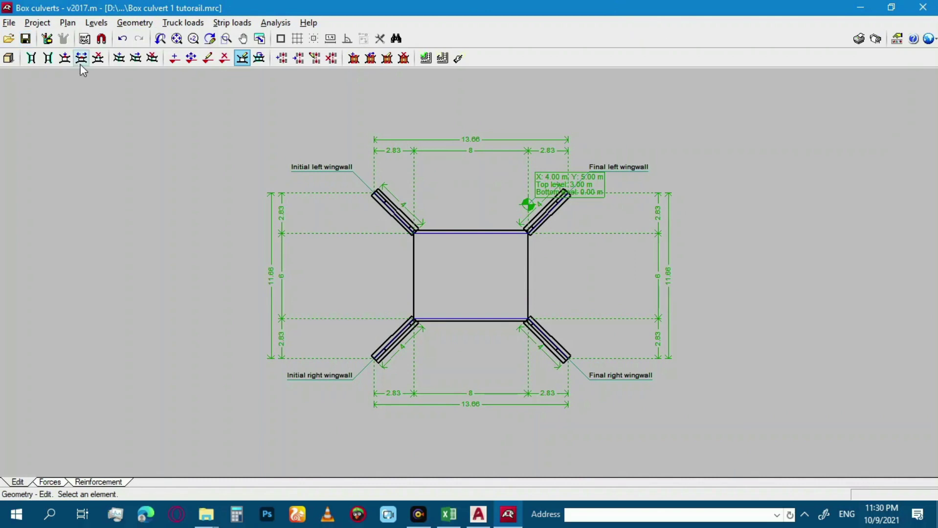
- Examine the truck loads and strip loads placed on the culvert plan in their edit modes
{"action": "left_click", "coordinate": [183, 22]}
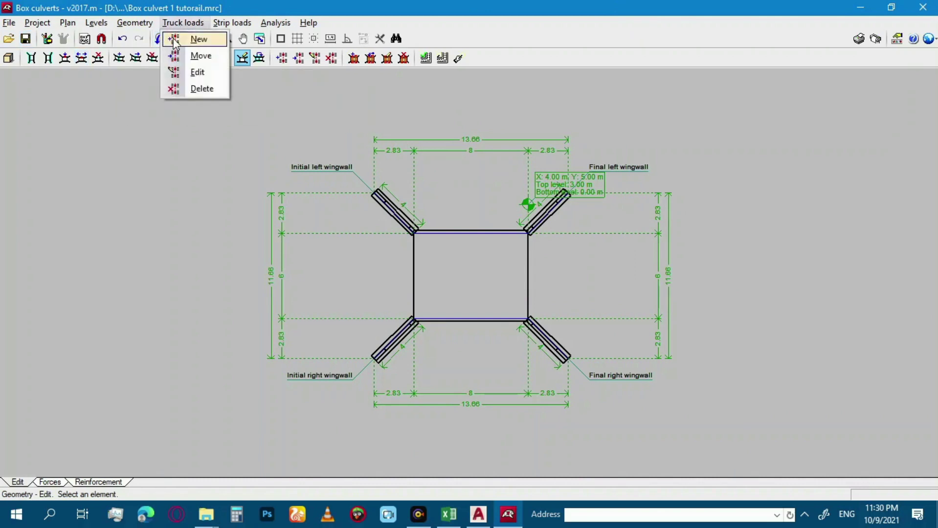
{"action": "left_click", "coordinate": [193, 72]}
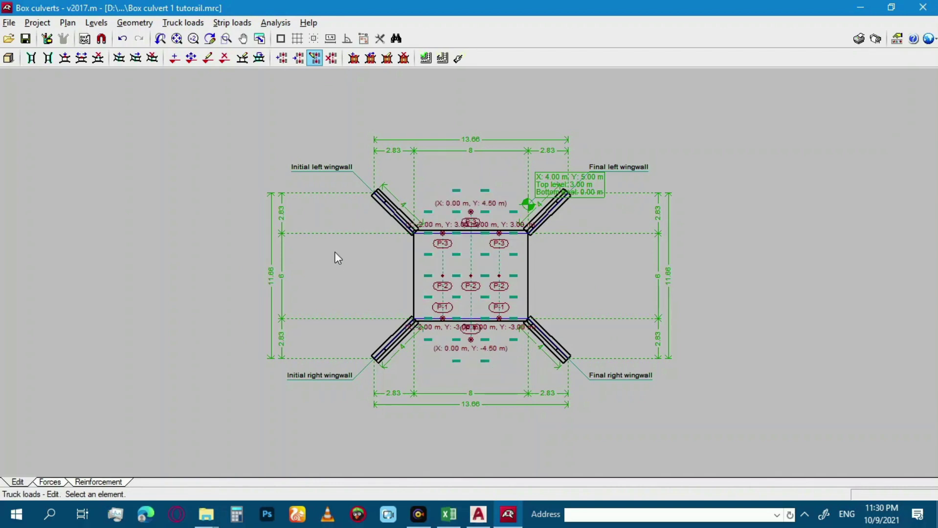
{"action": "left_click", "coordinate": [457, 302]}
{"action": "left_click", "coordinate": [232, 22]}
{"action": "left_click", "coordinate": [253, 73]}
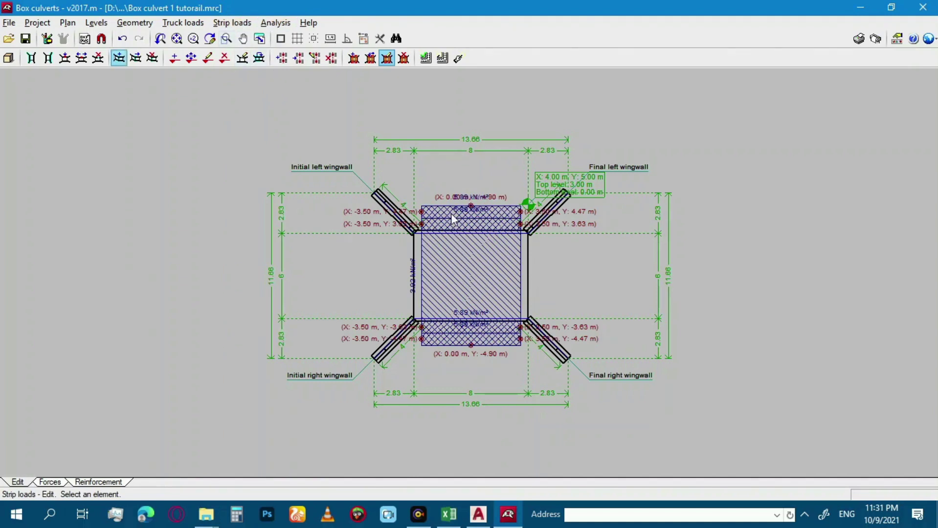
{"action": "left_click", "coordinate": [426, 161]}
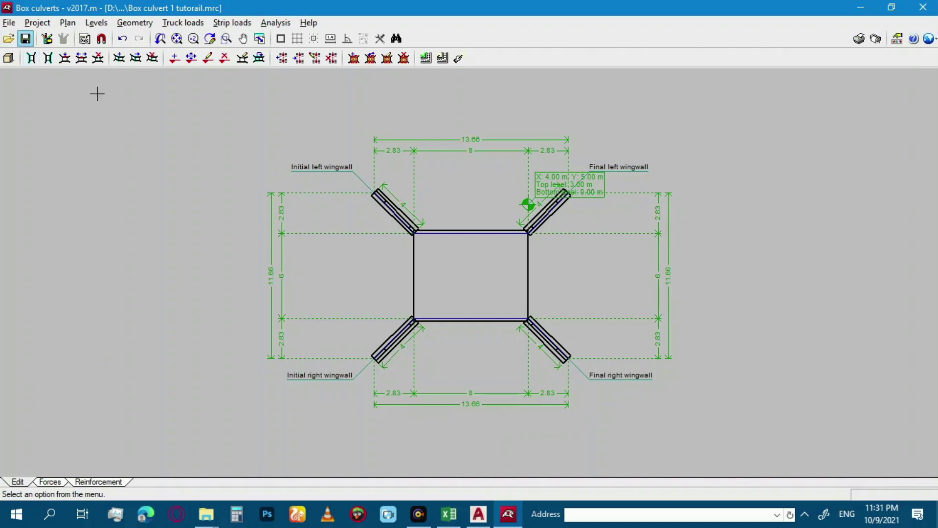
- Run the analysis check and Design all on the culvert module, declining the complete report of the assessed checks
{"action": "left_click", "coordinate": [276, 22]}
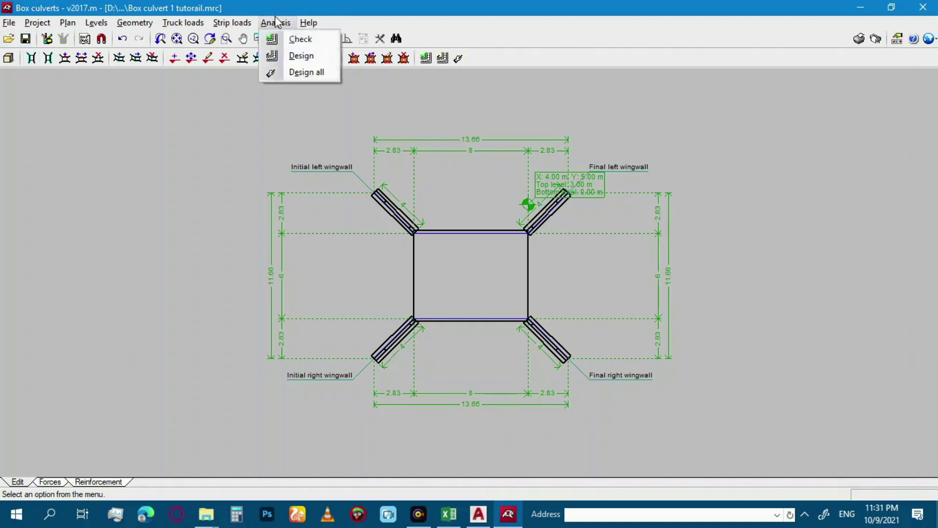
{"action": "left_click", "coordinate": [305, 40]}
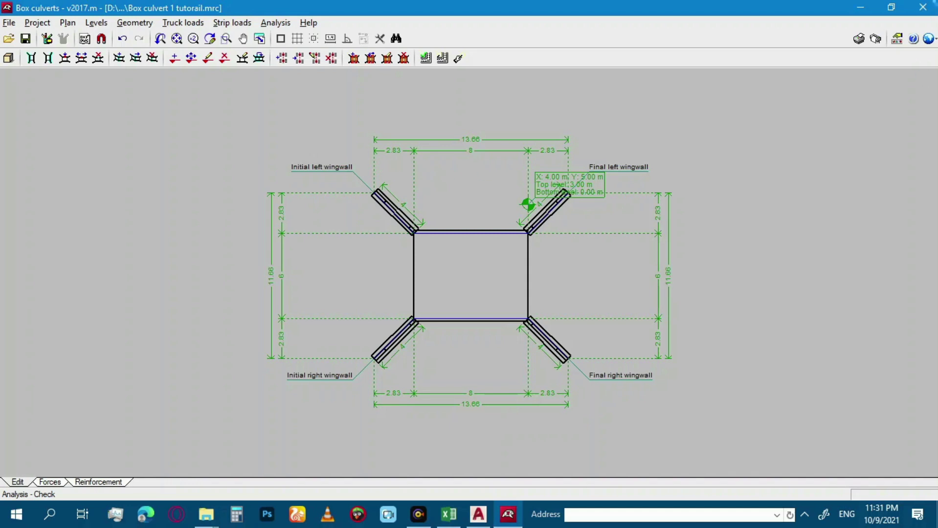
{"action": "mouse_move", "coordinate": [411, 522]}
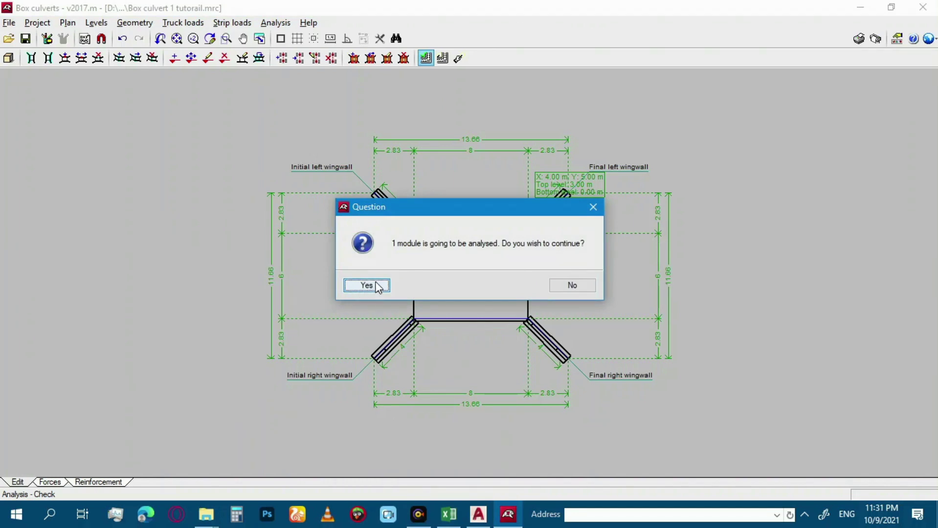
{"action": "left_click", "coordinate": [367, 286]}
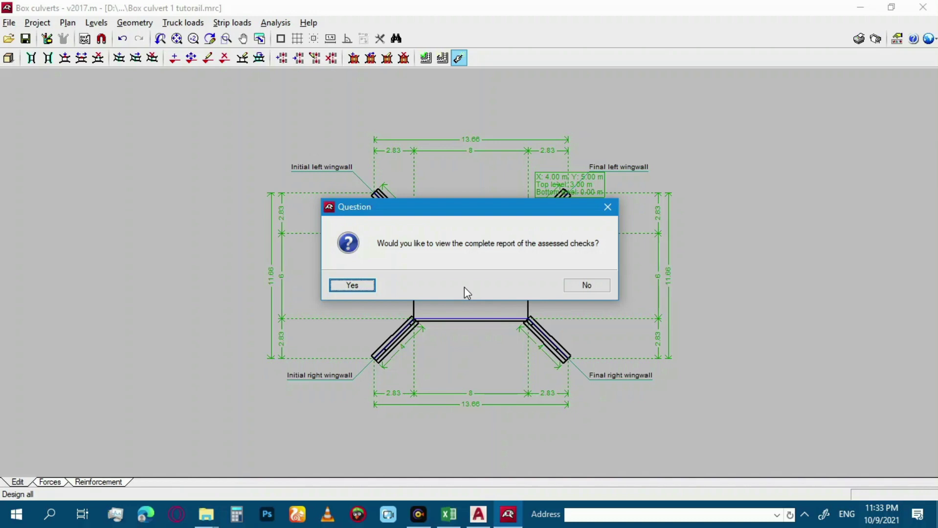
{"action": "left_click", "coordinate": [586, 286]}
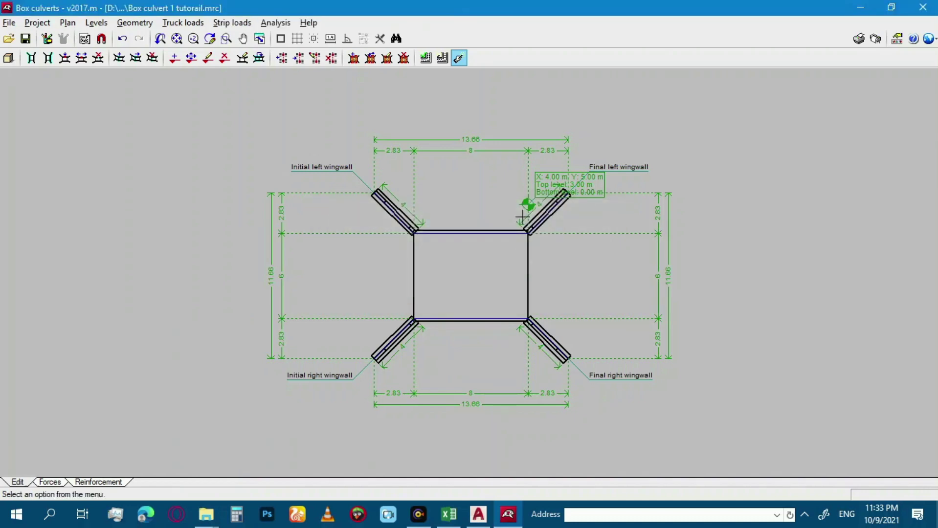
- Edit the initial left wingwall's geometry, setting its thickness to 0.25 m and its footing depth to 0.5 m
{"action": "left_click", "coordinate": [134, 23]}
{"action": "left_click", "coordinate": [145, 42]}
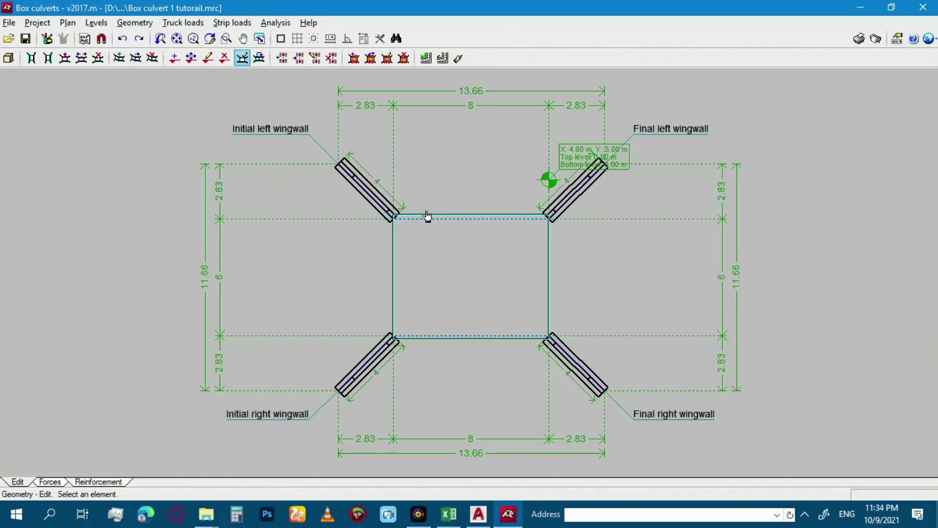
{"action": "left_click", "coordinate": [375, 198]}
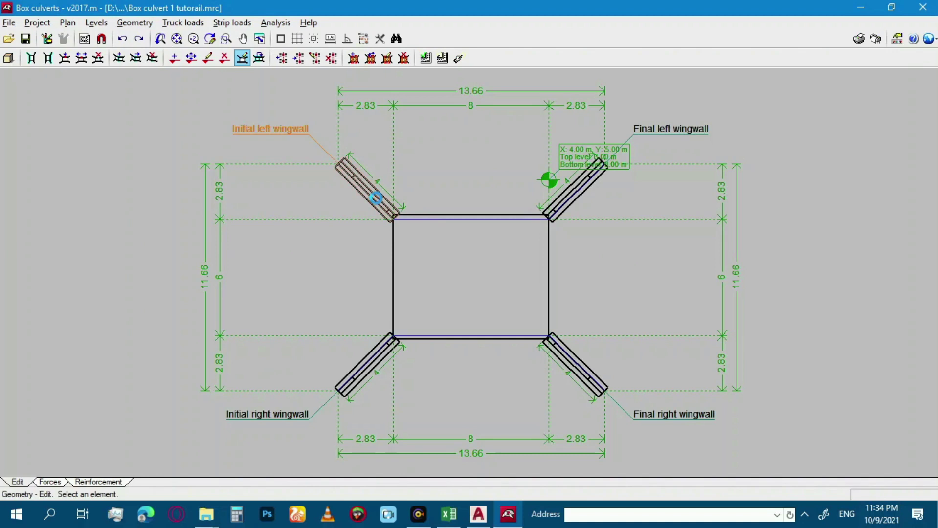
{"action": "left_click", "coordinate": [408, 215]}
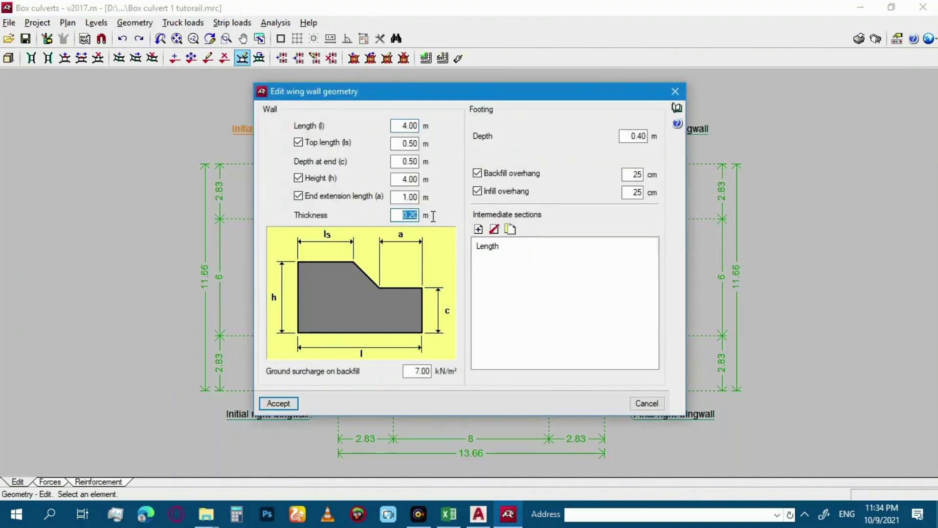
{"action": "type", "text": "0.3"}
{"action": "key", "text": "BackSpace"}
{"action": "type", "text": "25"}
{"action": "left_click", "coordinate": [635, 136]}
{"action": "type", "text": "0"}
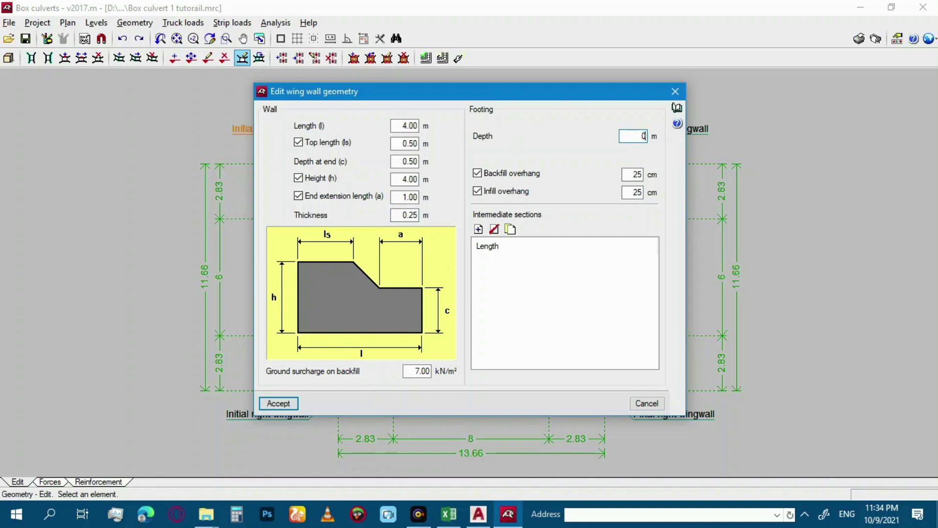
{"action": "type", "text": ".5"}
{"action": "left_click", "coordinate": [278, 404]}
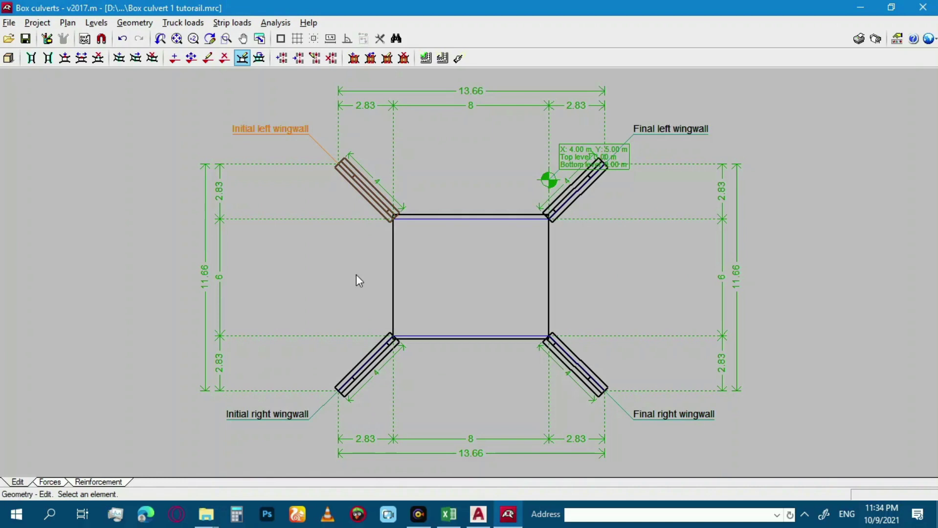
{"action": "right_click", "coordinate": [579, 194]}
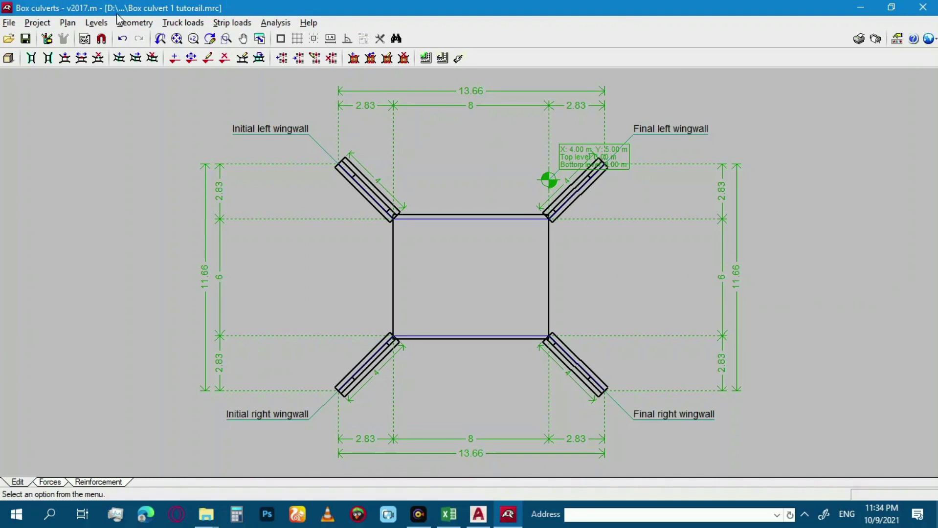
- Edit the final left wingwall's geometry, setting its thickness to 0.25 m and its footing depth to 0.5 m
{"action": "left_click", "coordinate": [135, 22]}
{"action": "left_click", "coordinate": [138, 37]}
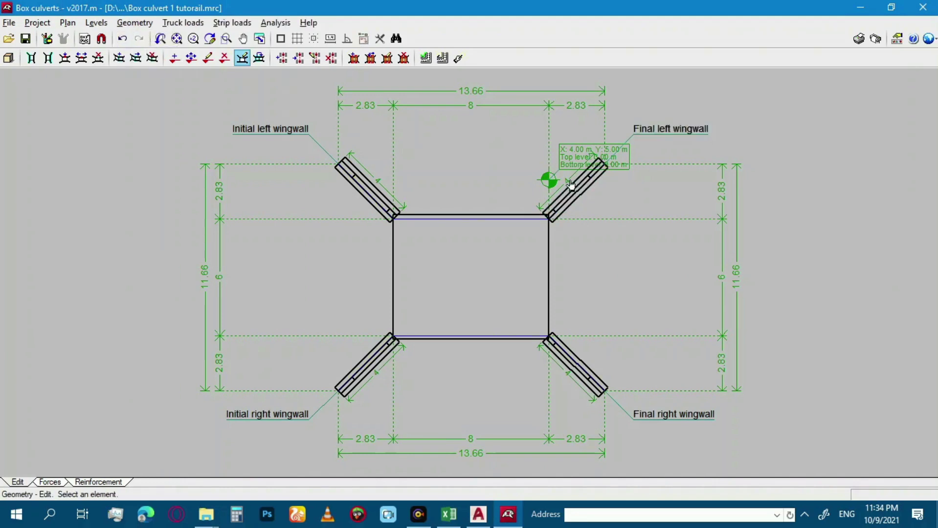
{"action": "left_click", "coordinate": [573, 191]}
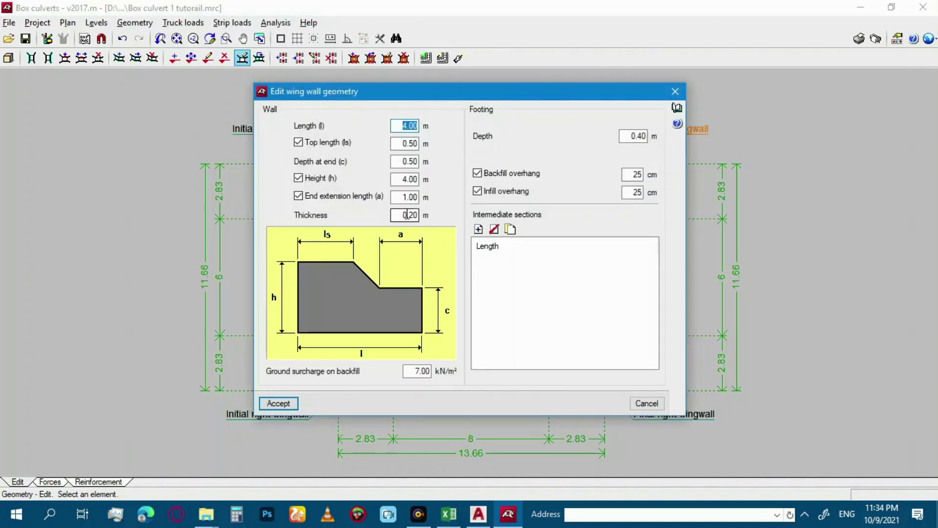
{"action": "double_click", "coordinate": [406, 215]}
{"action": "type", "text": "0.25"}
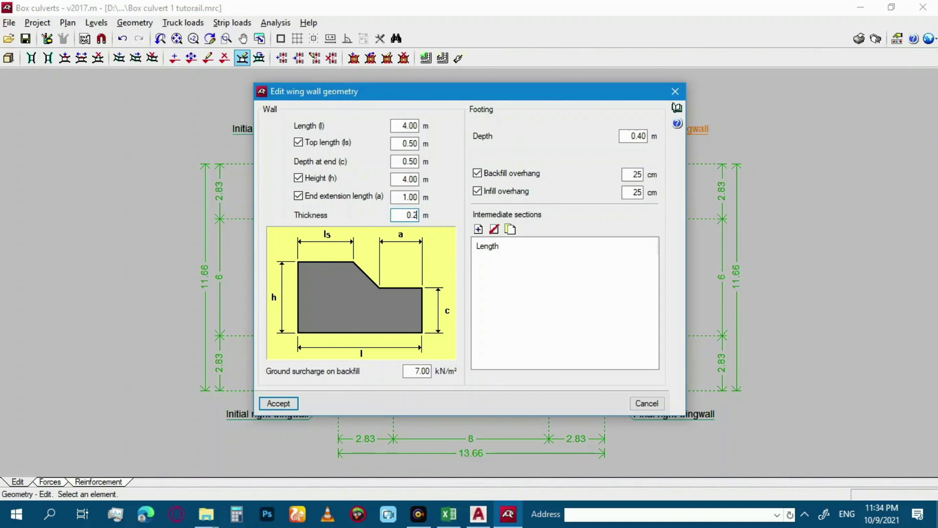
{"action": "double_click", "coordinate": [636, 136]}
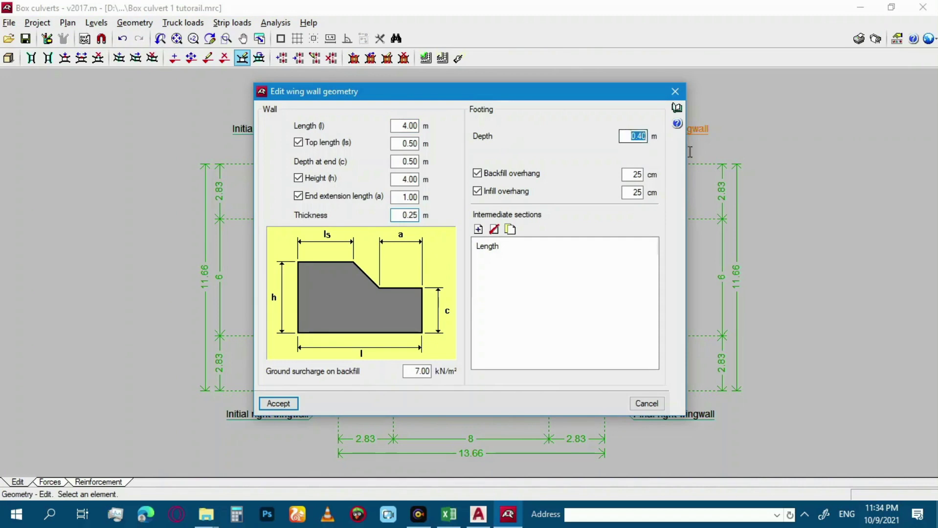
{"action": "type", "text": "0.5"}
{"action": "left_click", "coordinate": [279, 403]}
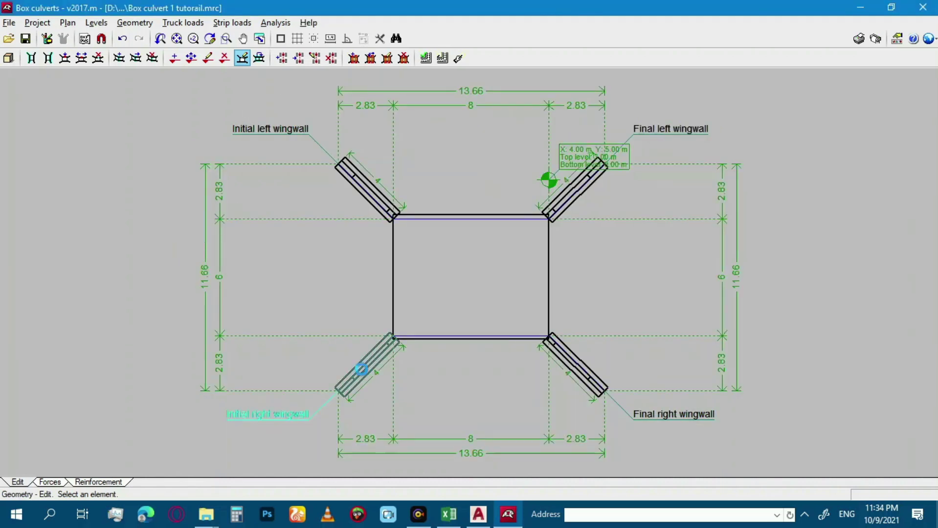
- Set the initial right wingwall's thickness to 0.25 m and its footing depth to 0.5 m, and apply the geometry
{"action": "left_click", "coordinate": [362, 370]}
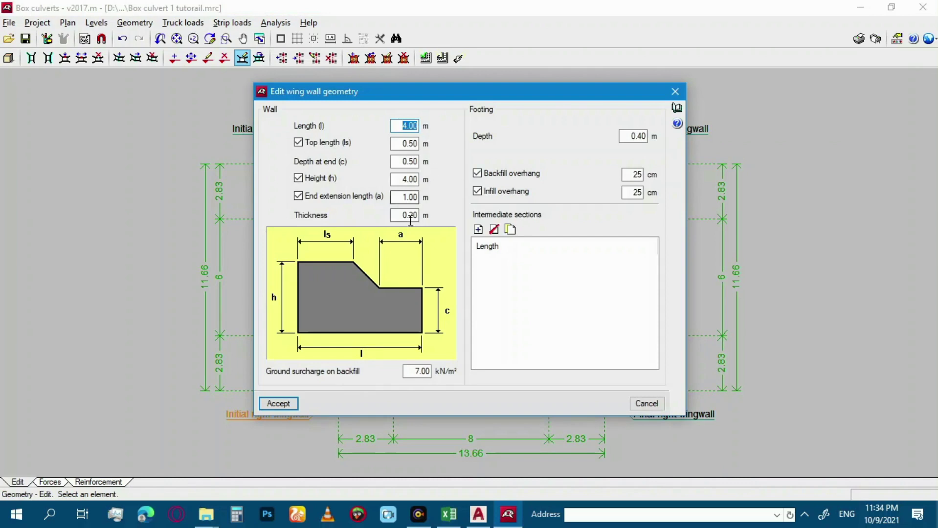
{"action": "left_click", "coordinate": [401, 215]}
{"action": "type", "text": "0.25"}
{"action": "left_click", "coordinate": [636, 136]}
{"action": "type", "text": "0"}
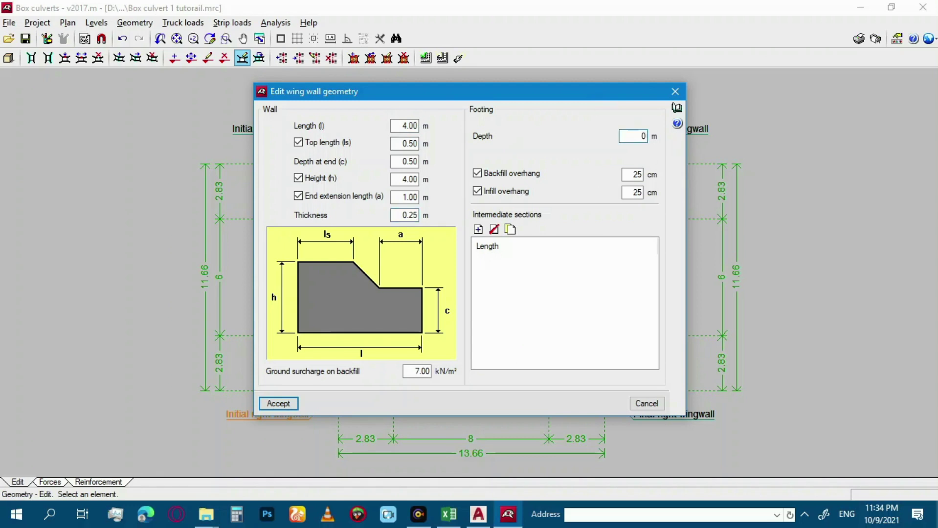
{"action": "type", "text": ".5"}
{"action": "left_click", "coordinate": [277, 403]}
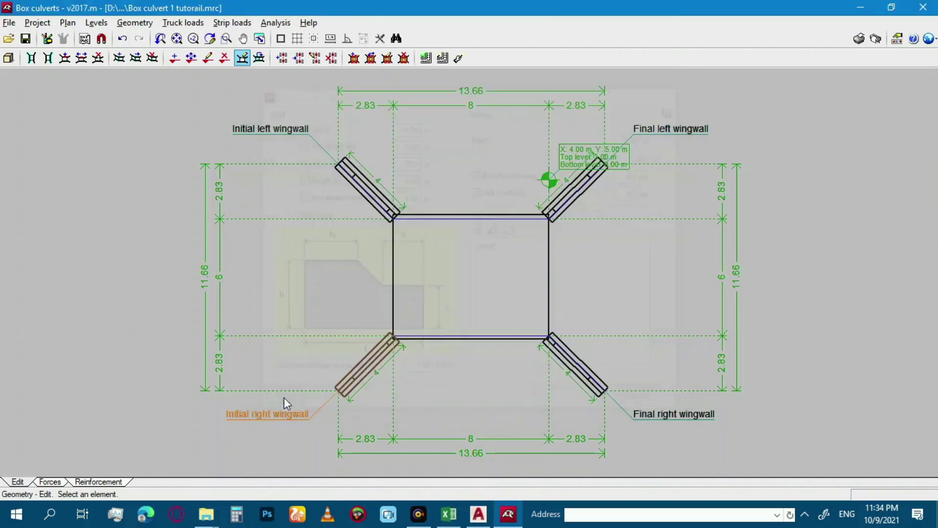
- Set the final right wingwall's thickness to 0.25 m and its footing depth to 0.5 m, and apply the geometry
{"action": "left_click", "coordinate": [579, 368]}
{"action": "key", "text": "Tab"}
{"action": "key", "text": "Tab"}
{"action": "key", "text": "Tab"}
{"action": "key", "text": "Tab"}
{"action": "key", "text": "Tab"}
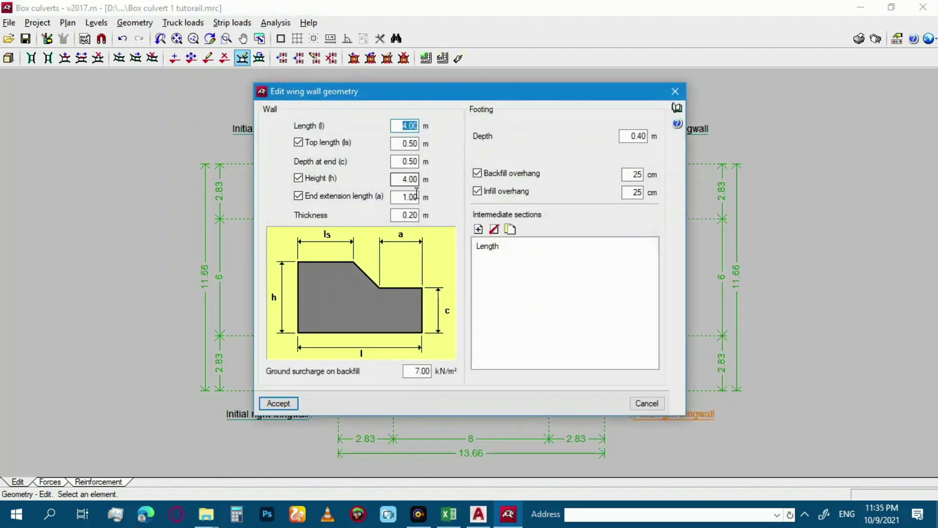
{"action": "type", "text": "0.25"}
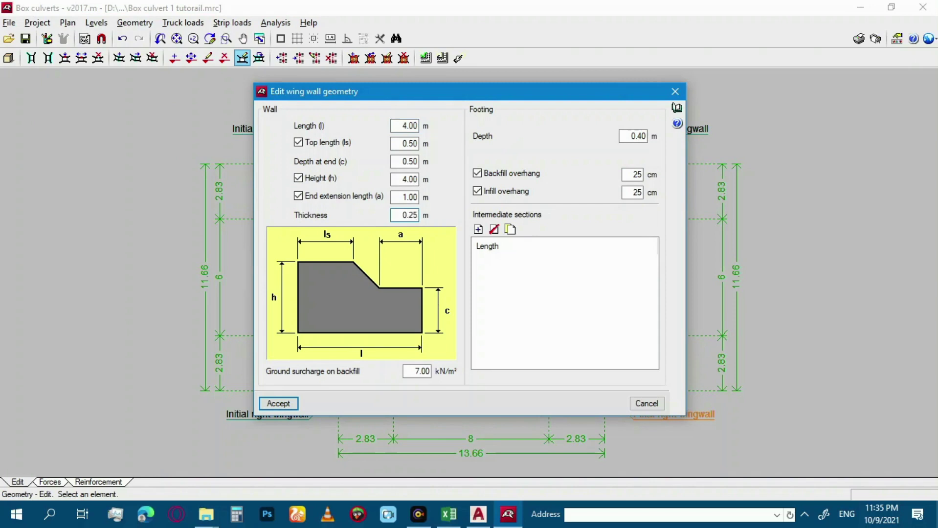
{"action": "double_click", "coordinate": [630, 137]}
{"action": "type", "text": "0.5"}
{"action": "left_click", "coordinate": [275, 404]}
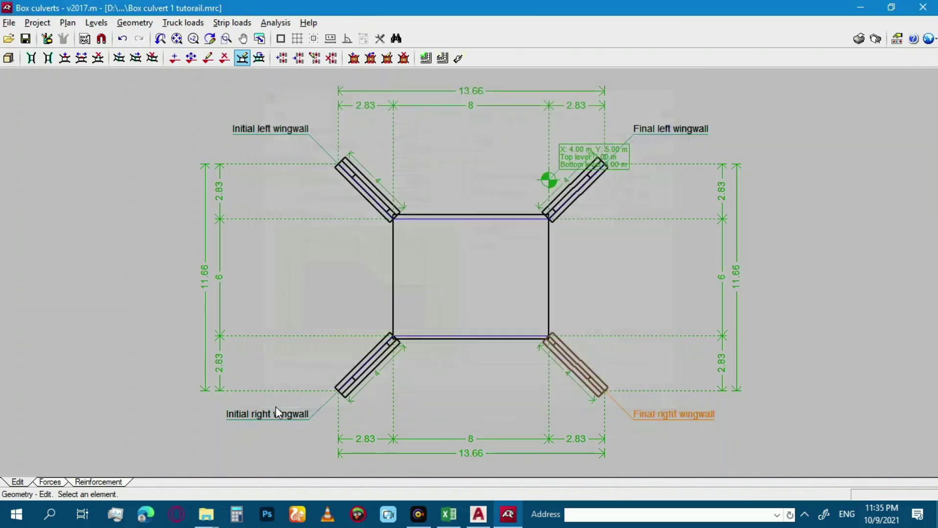
{"action": "left_click", "coordinate": [417, 292]}
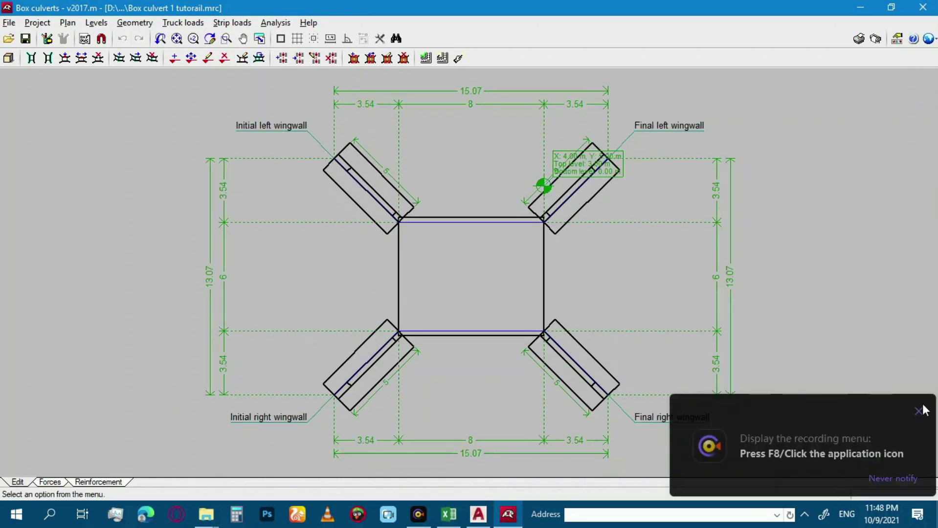
- Dismiss the screen recorder notification and open the 3D view of the box culvert with its wingwalls
{"action": "left_click", "coordinate": [923, 411]}
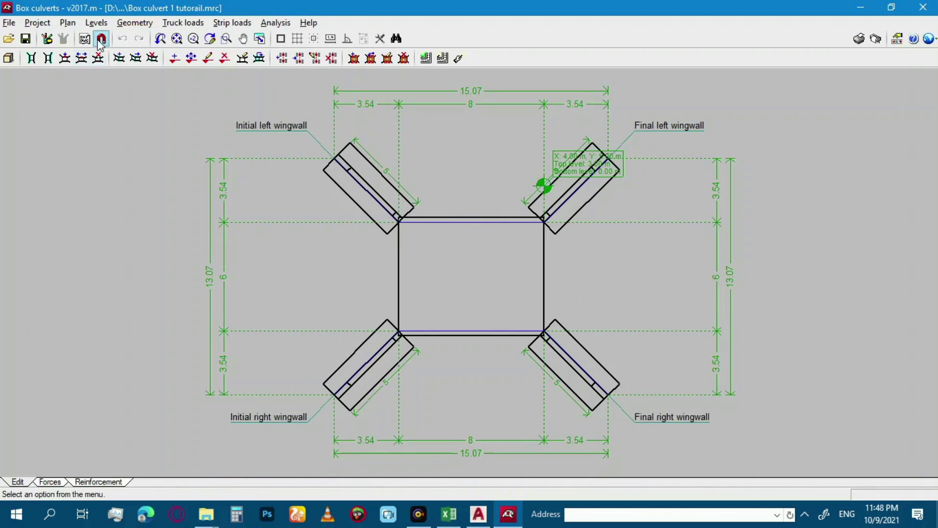
{"action": "left_click", "coordinate": [7, 57]}
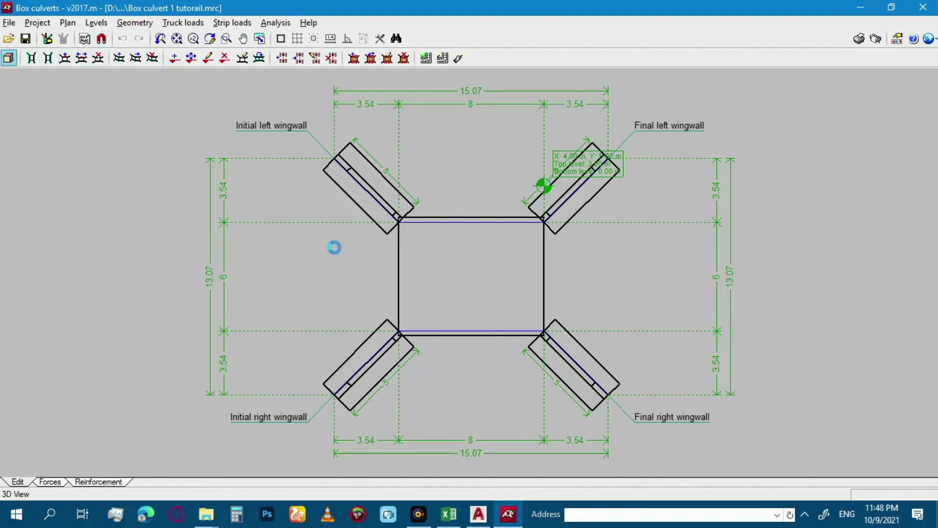